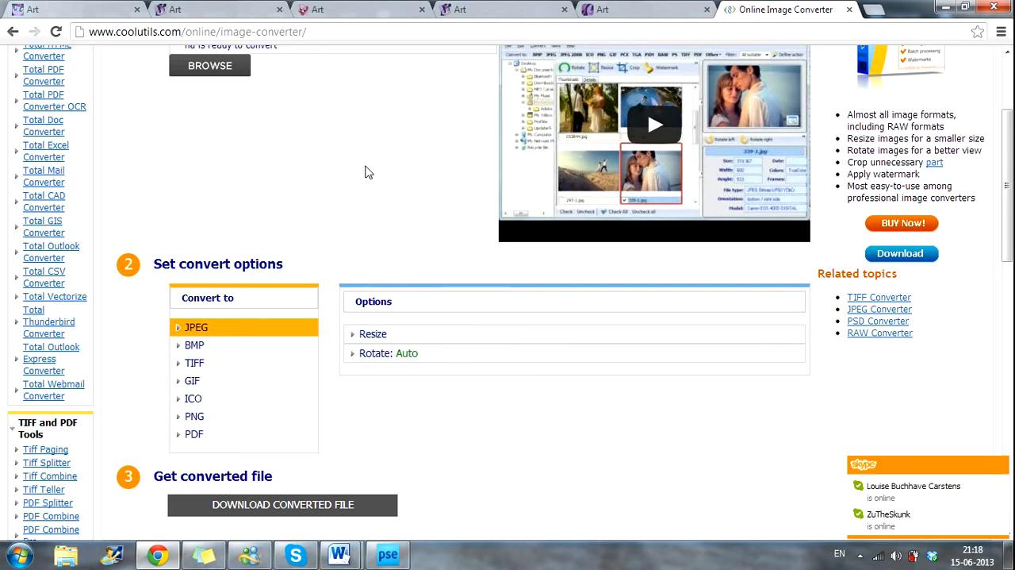
Step: Load the unconverted file ha from the Ask7 folder into the image converter, with the file filter set to Alle filer
click(208, 67)
click(258, 163)
scroll(621, 304, down, 3)
scroll(621, 304, down, 3)
scroll(634, 295, up, 6)
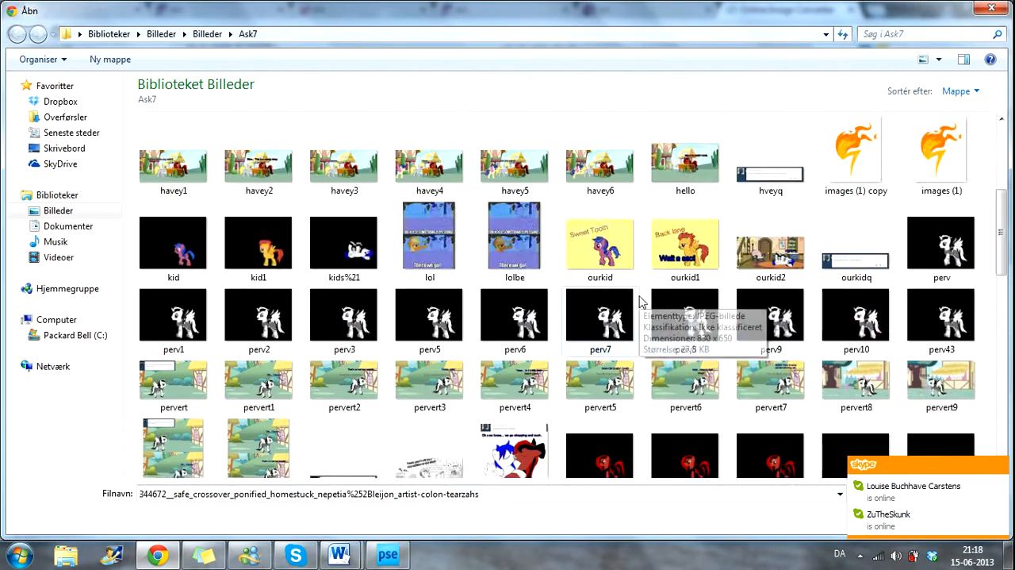
click(1007, 467)
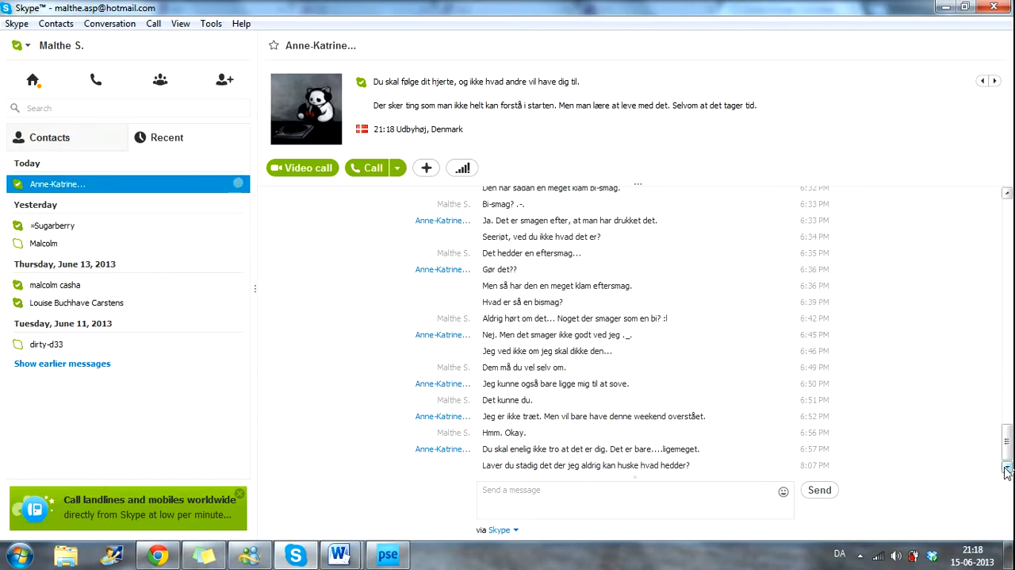
click(158, 554)
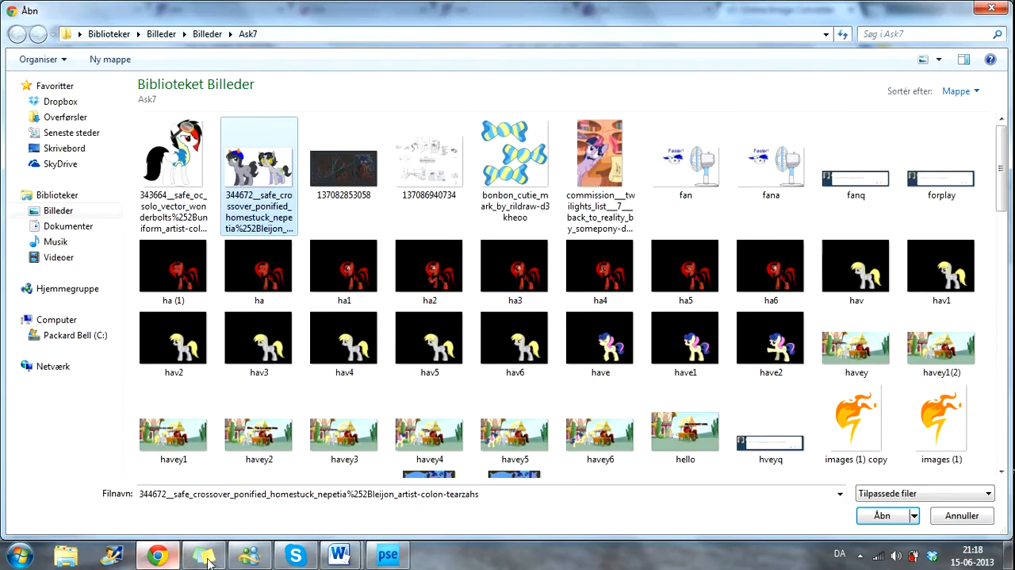
click(924, 493)
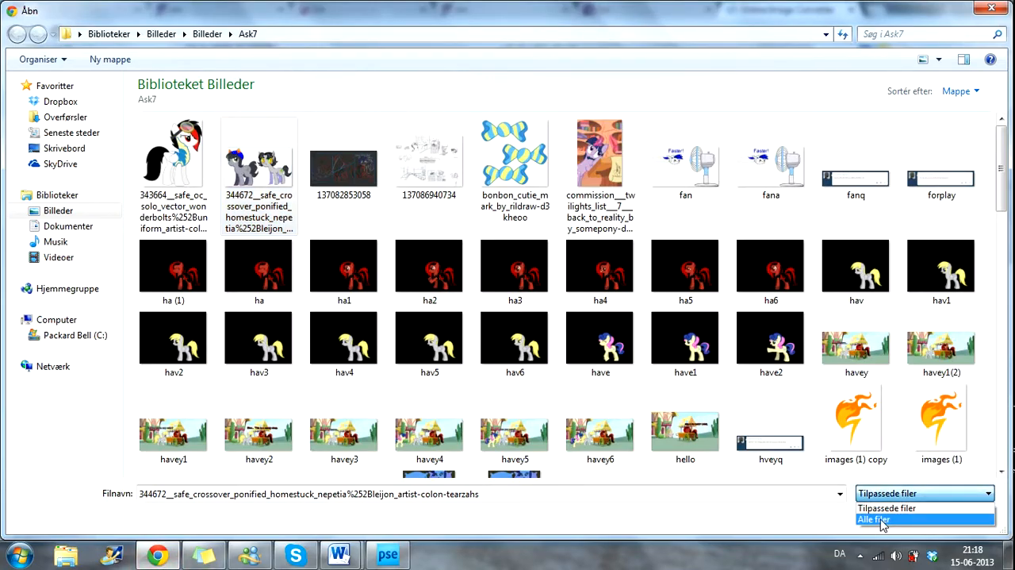
click(876, 520)
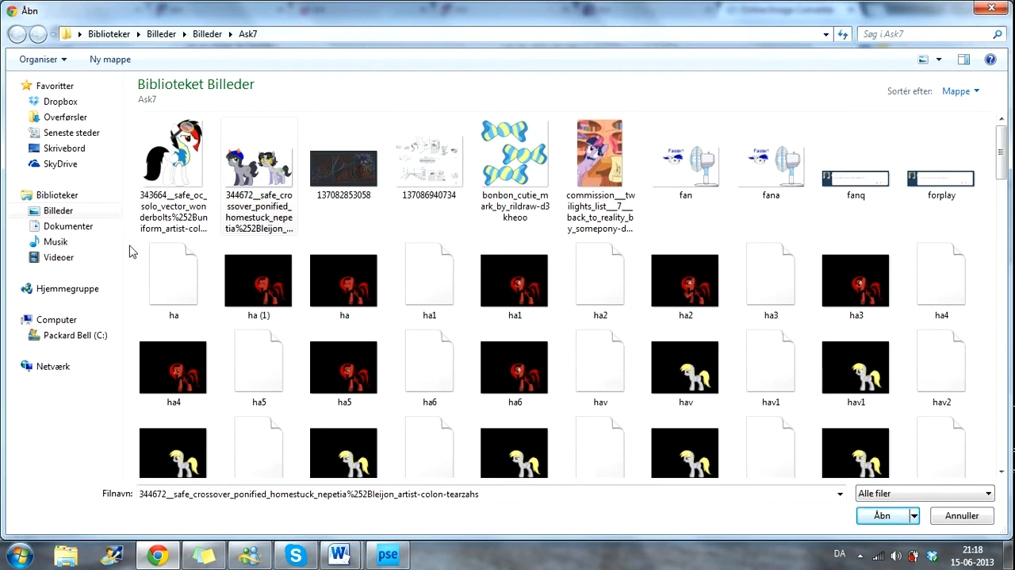
double_click(205, 291)
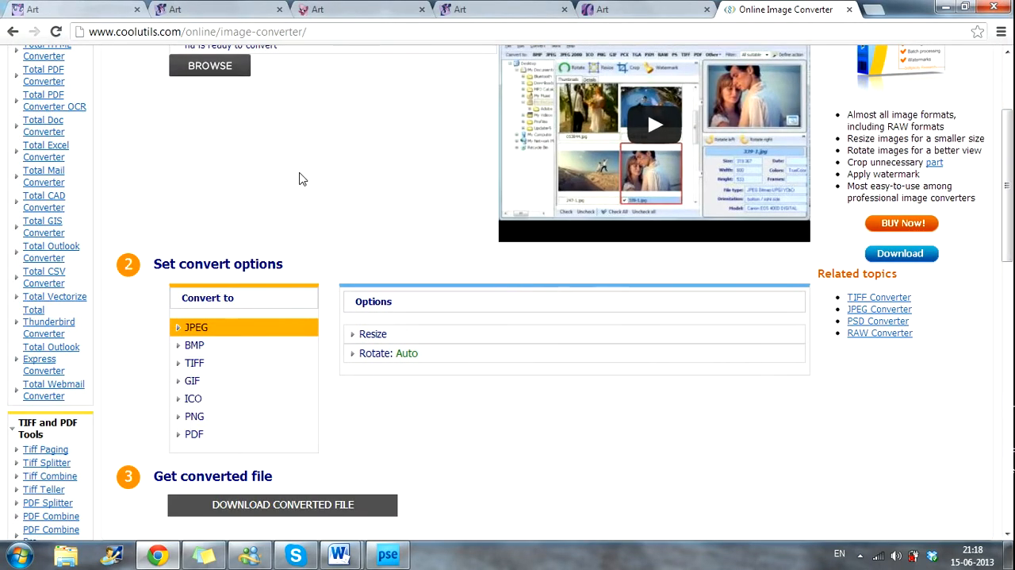
Step: Download the ha file converted to JPEG
scroll(302, 163, up, 2)
scroll(302, 162, down, 2)
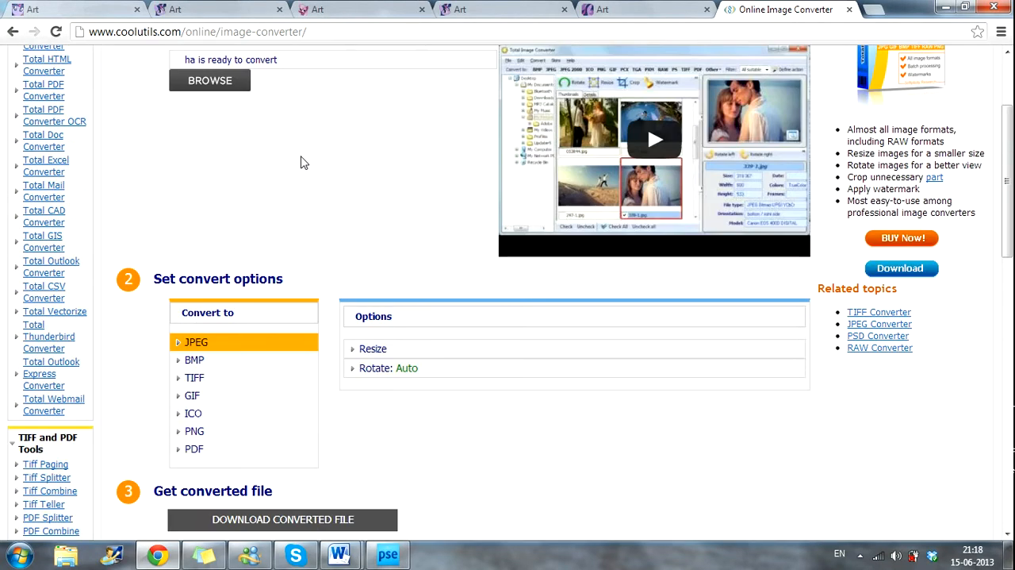
click(276, 528)
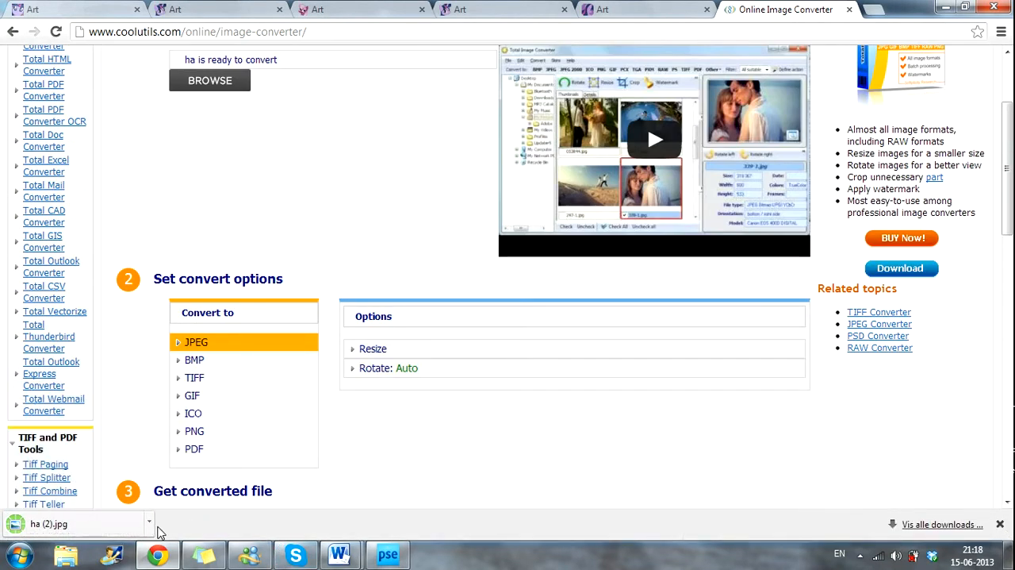
Step: Move the downloaded ha (2).jpg from the downloads folder into the Ask7 folder and switch to Photoshop Elements
click(149, 523)
click(219, 458)
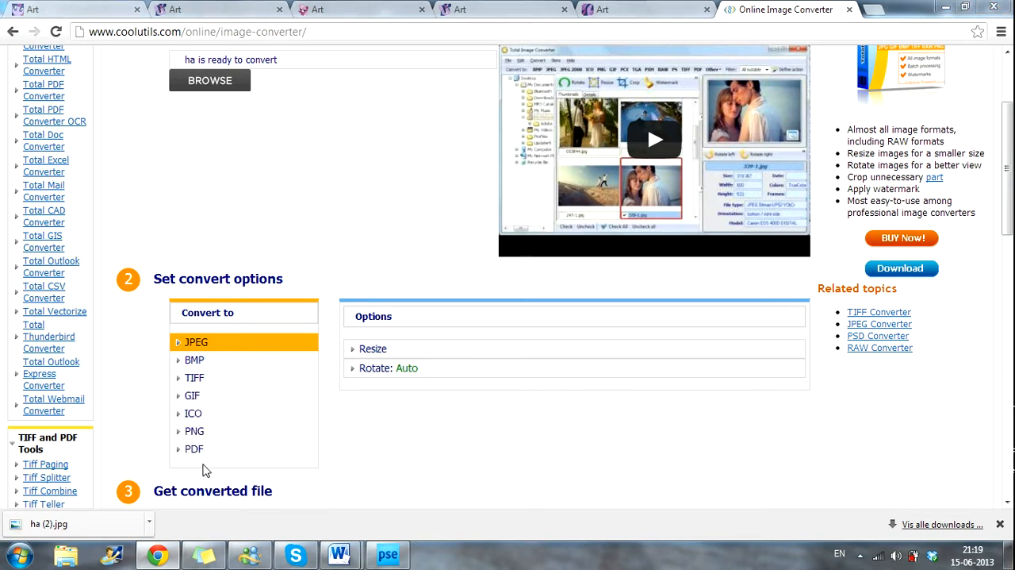
drag(125, 263, 70, 266)
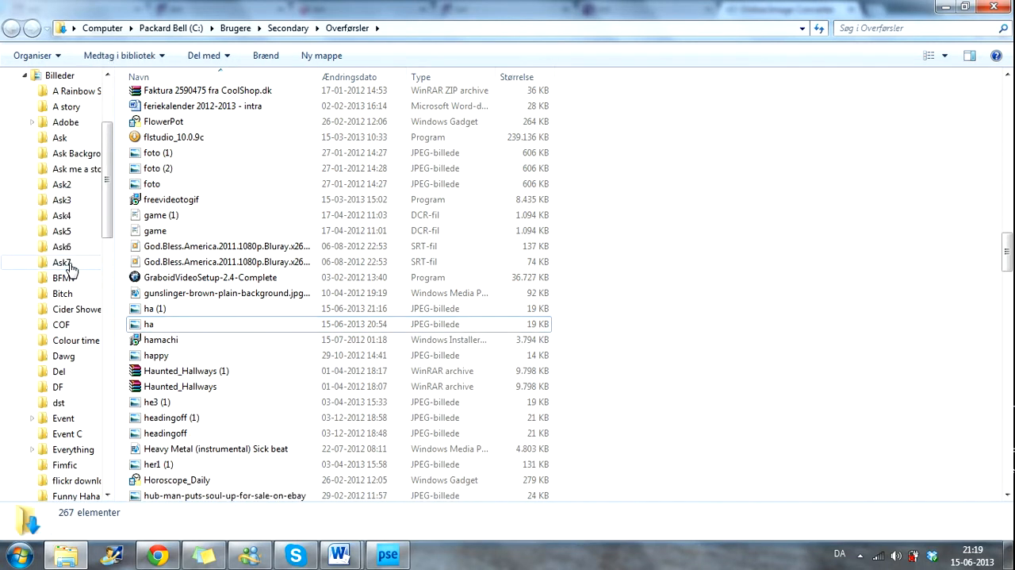
click(994, 6)
click(388, 553)
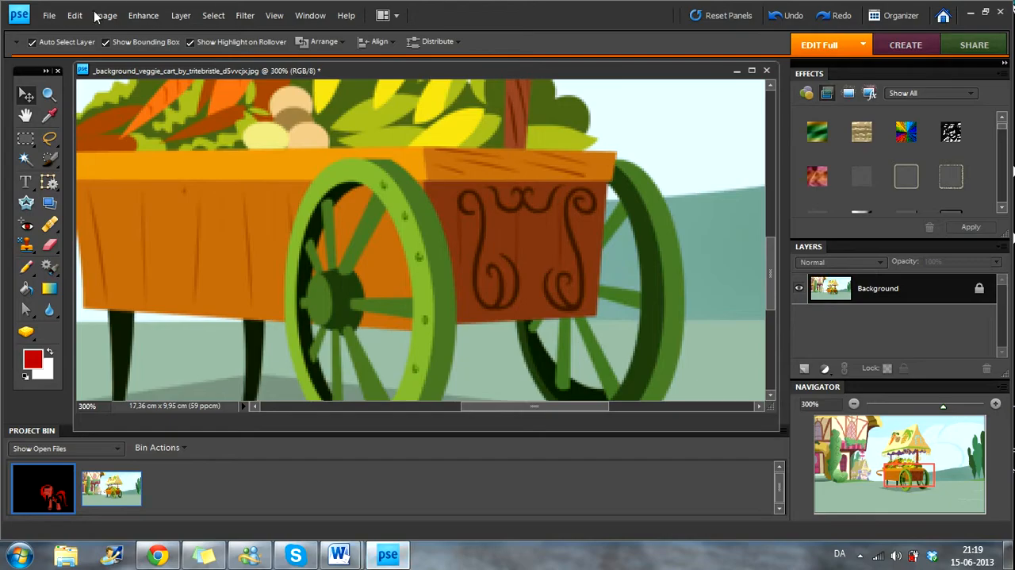
click(49, 16)
click(87, 55)
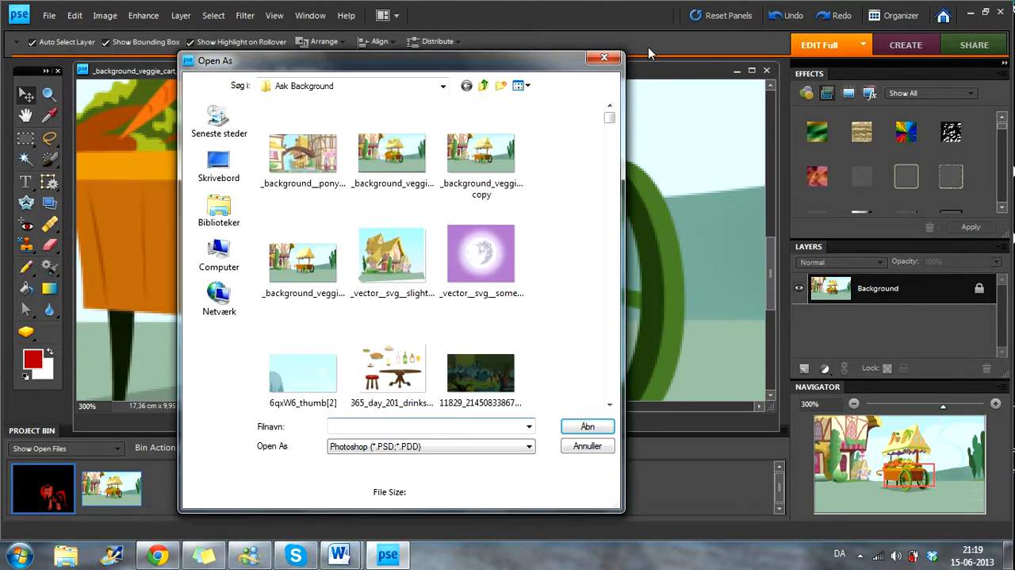
click(605, 59)
Step: Try to open the ha file without a thumbnail from the Ask7 folder
click(49, 15)
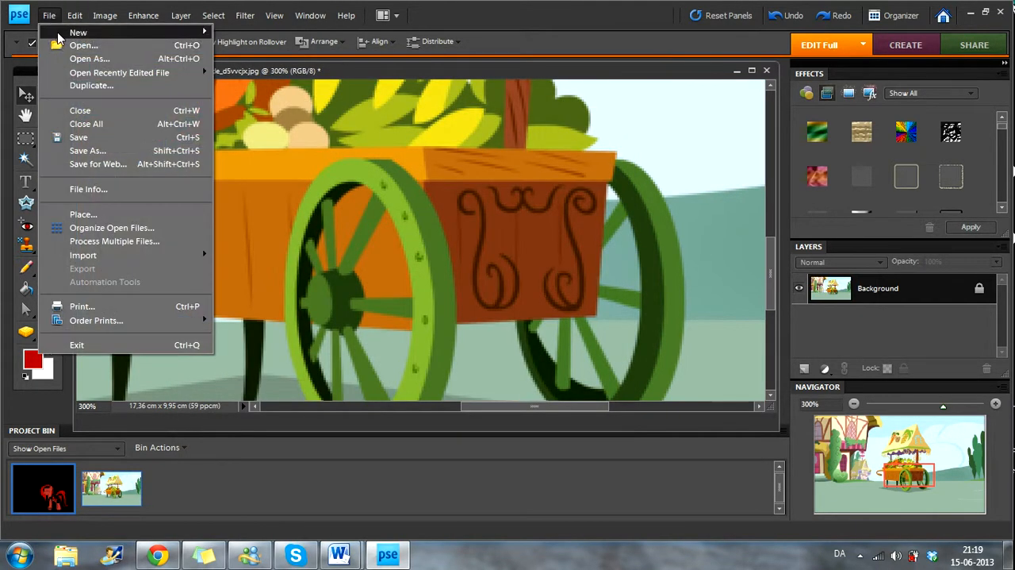
click(60, 45)
click(224, 216)
double_click(333, 131)
scroll(531, 310, down, 4)
double_click(508, 262)
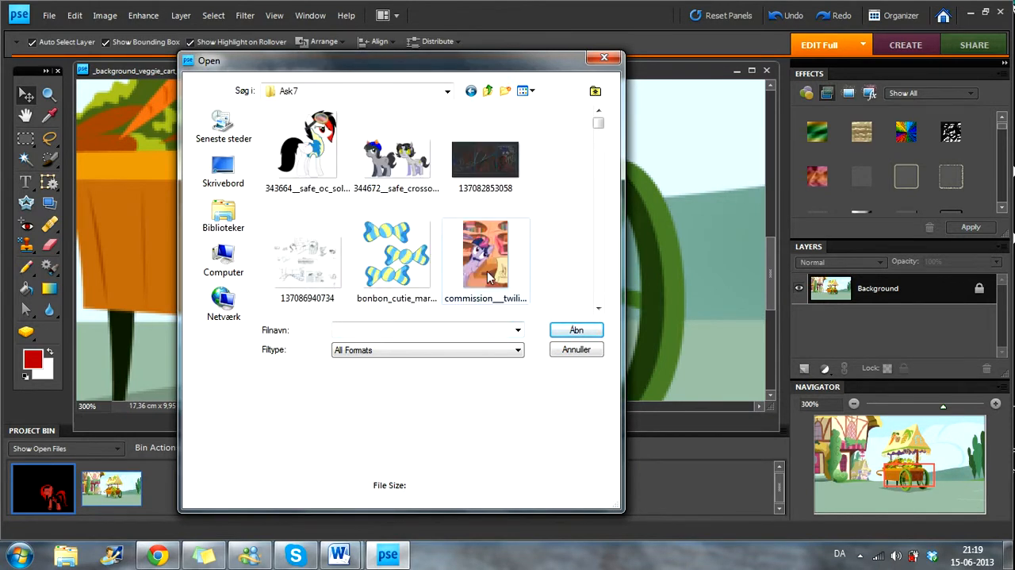
click(464, 261)
scroll(464, 262, down, 3)
click(410, 244)
double_click(410, 240)
click(508, 218)
Step: Open ha (1) from the Ask7 folder and close its image window
click(44, 18)
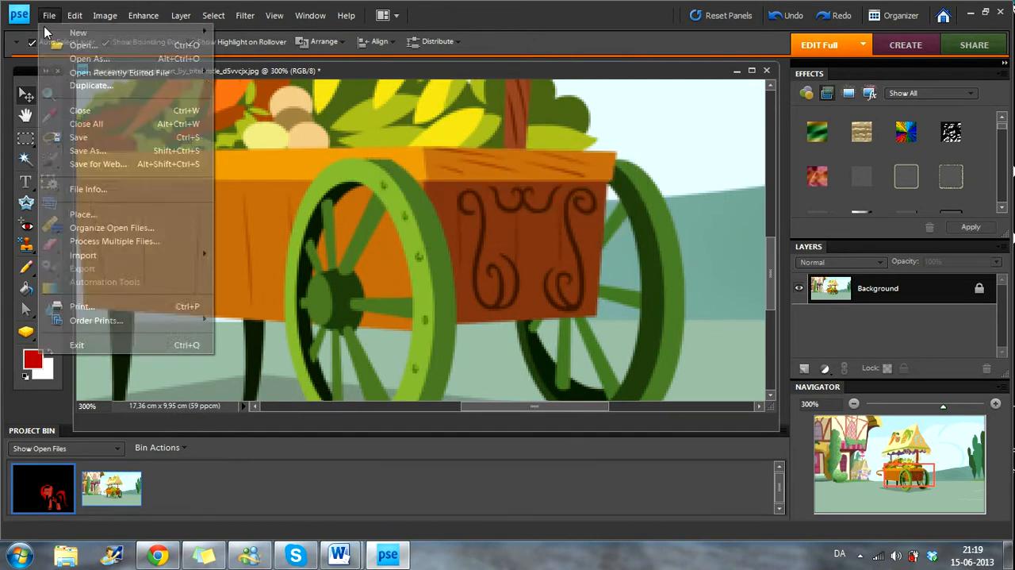
click(64, 45)
click(437, 231)
scroll(436, 232, down, 2)
scroll(436, 231, up, 1)
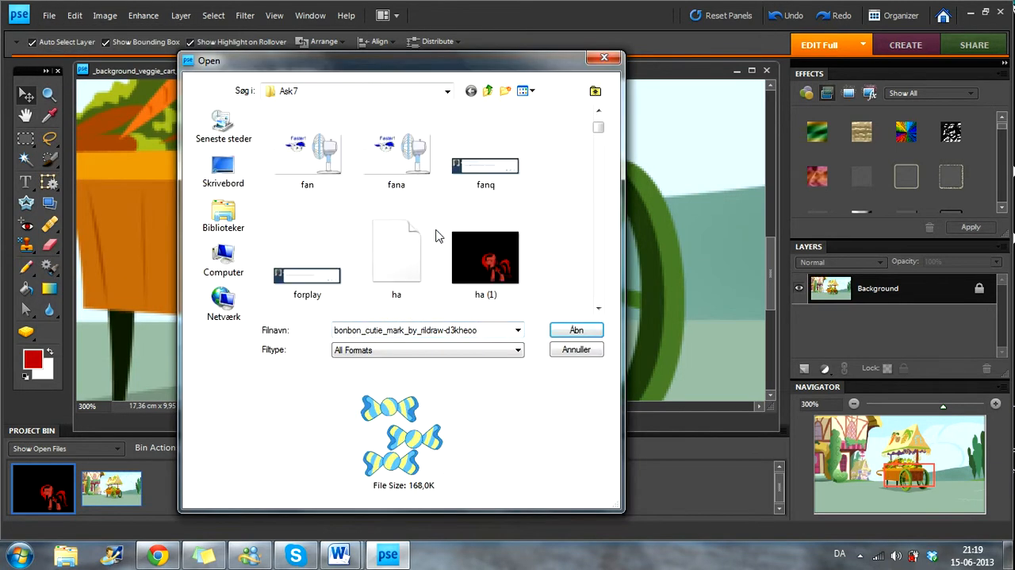
scroll(436, 232, down, 3)
scroll(435, 236, up, 3)
click(473, 240)
double_click(472, 240)
click(490, 71)
Step: Open the red pony image ha (1) from the Ask7 folder
click(46, 15)
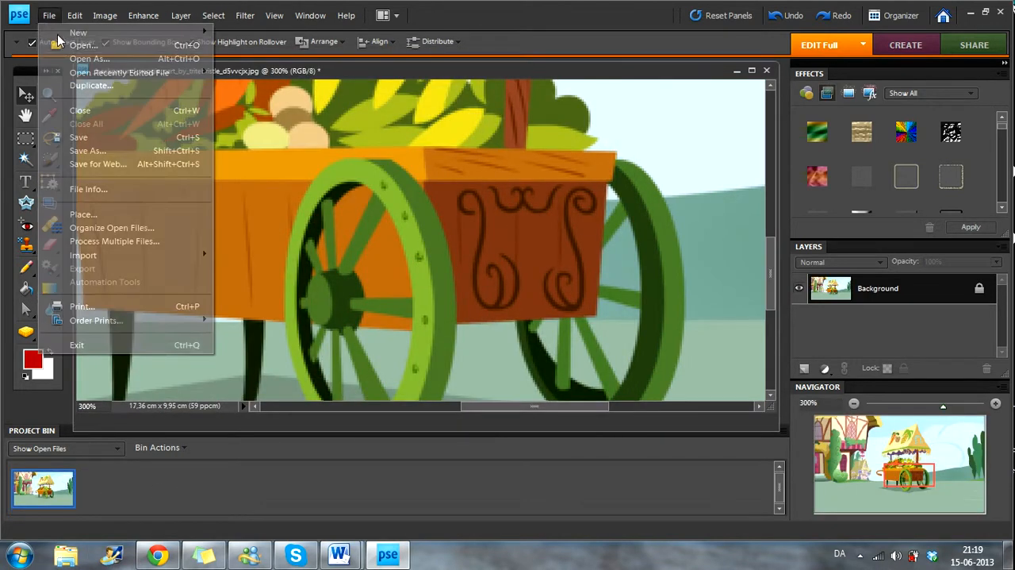
click(64, 45)
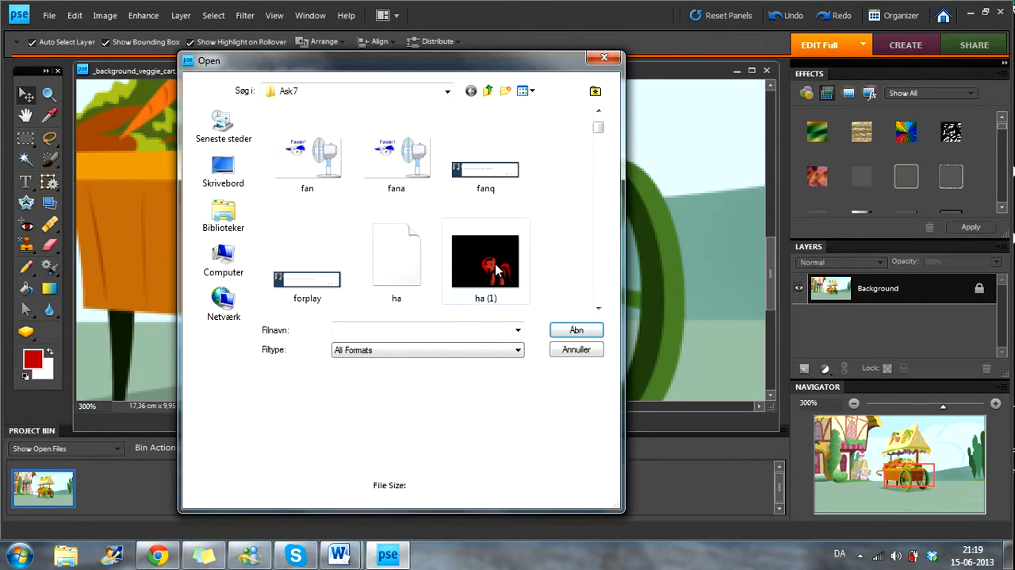
double_click(486, 255)
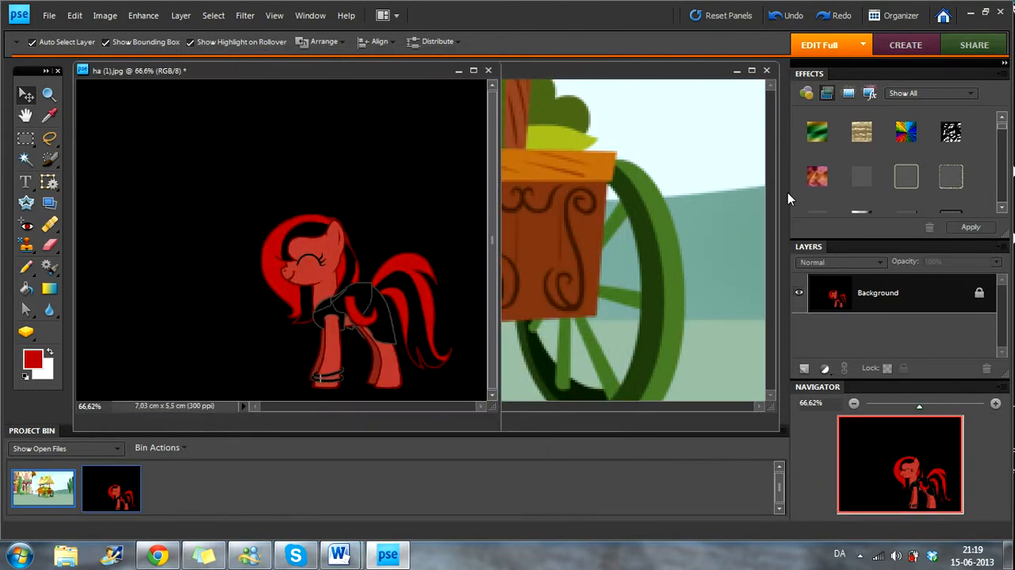
Step: Zoom the veggie cart background image out to 100%
click(736, 199)
click(48, 93)
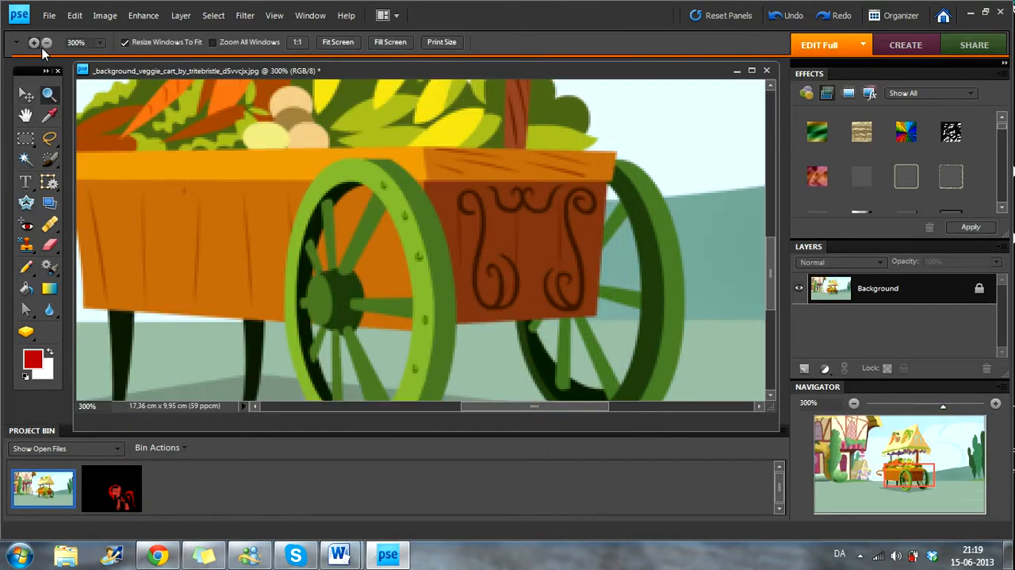
alt+click(409, 196)
alt+click(408, 196)
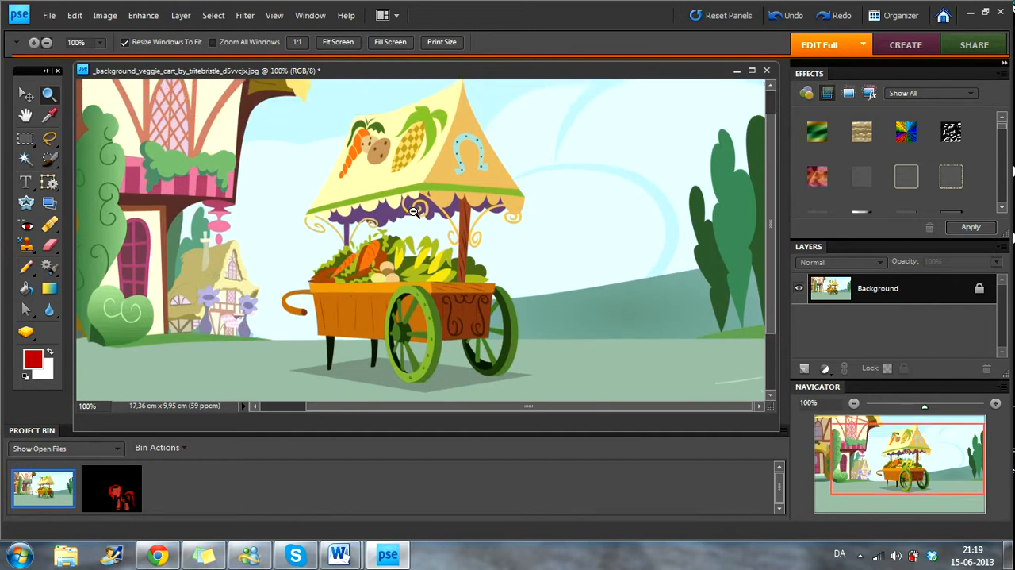
scroll(403, 254, down, 1)
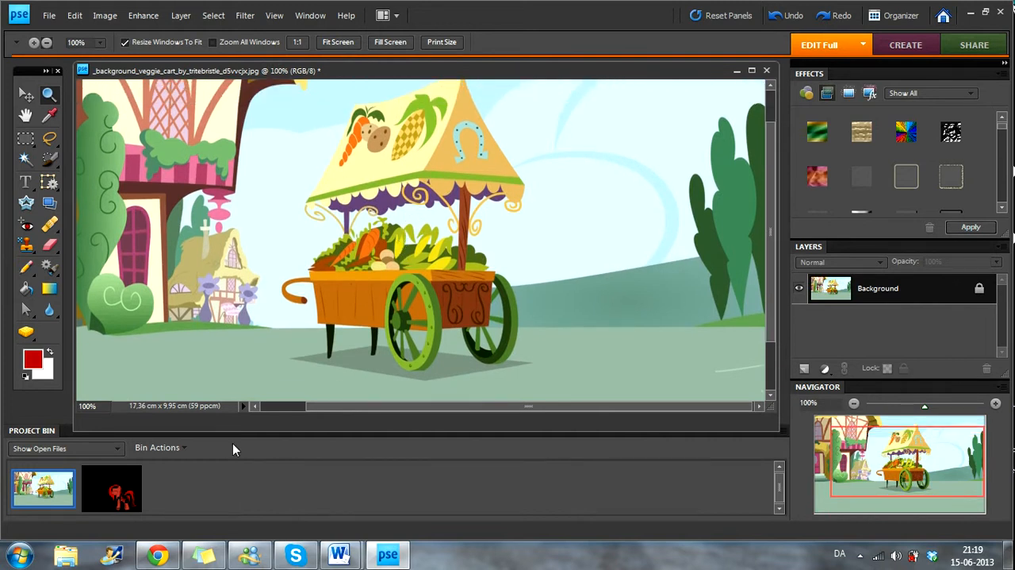
Step: Convert the pony image's locked Background into a regular layer named Layer 0
click(112, 489)
click(27, 93)
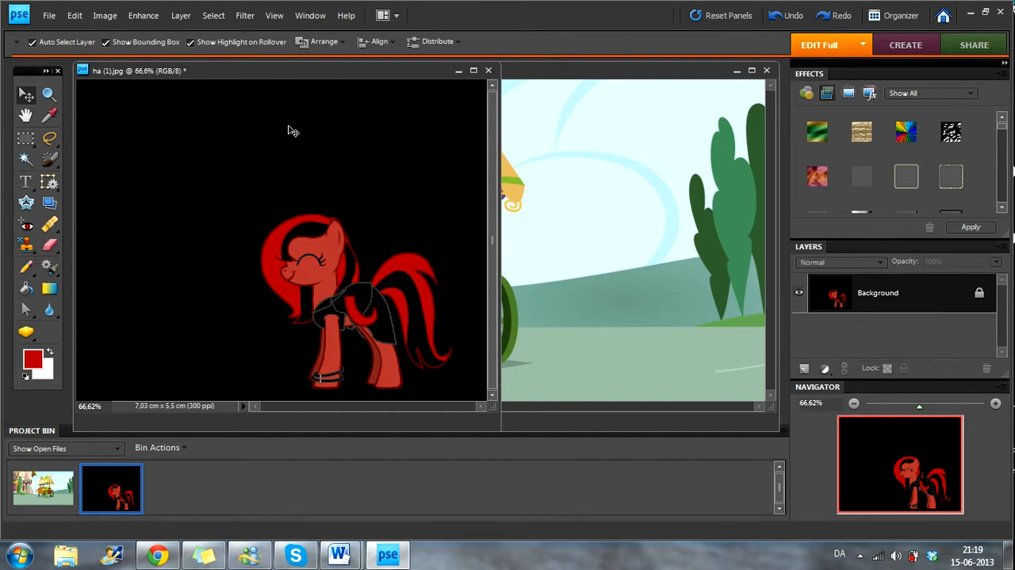
double_click(896, 295)
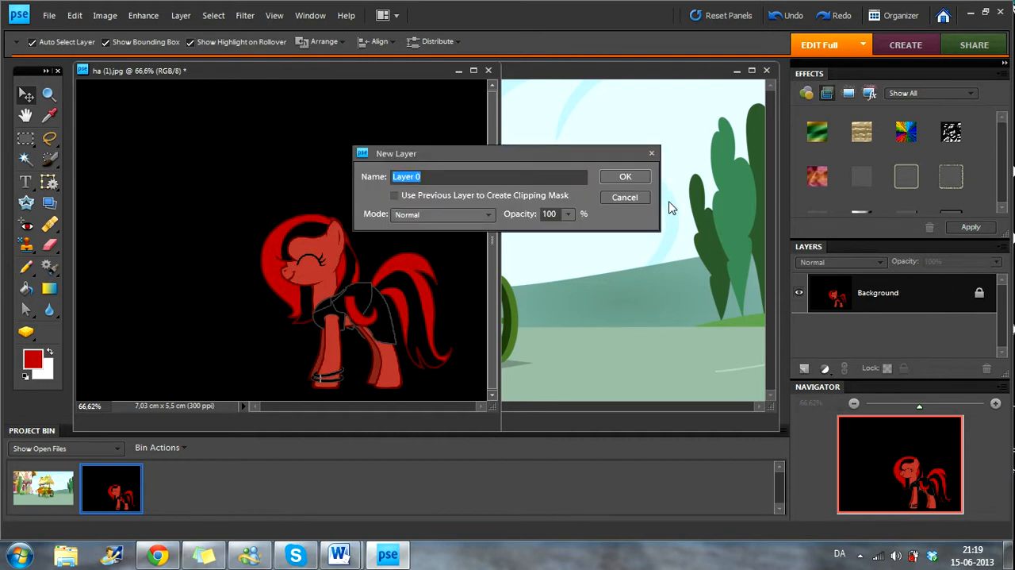
click(625, 177)
Step: Select the black area around the pony with the Magic Wand at tolerance 32 and delete it
click(25, 159)
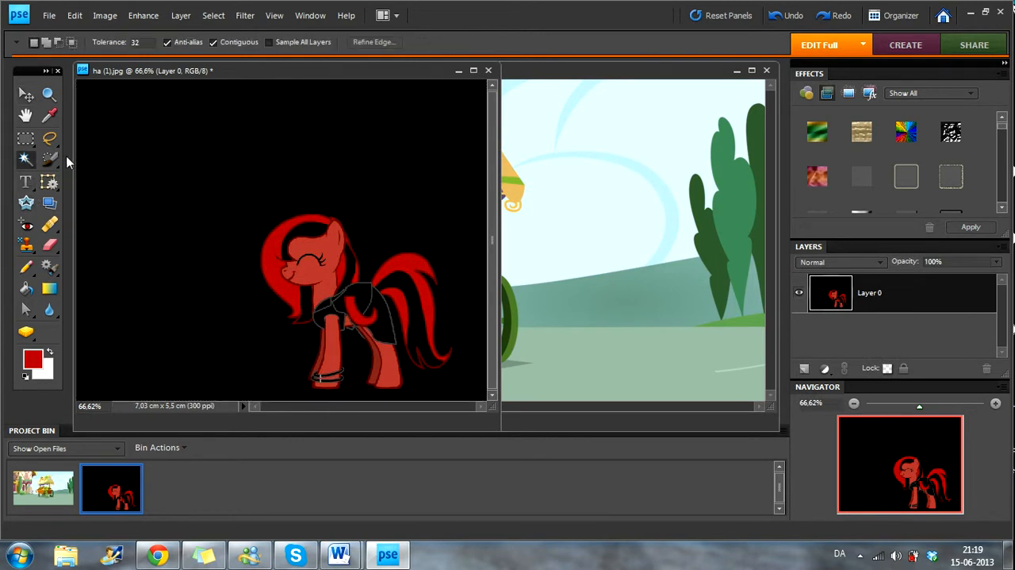
click(229, 159)
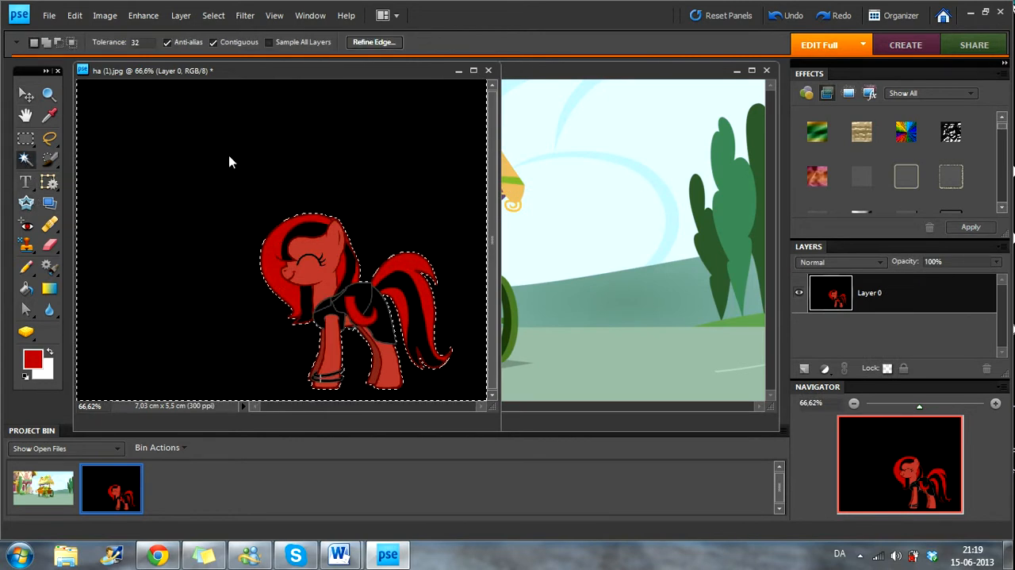
key(Delete)
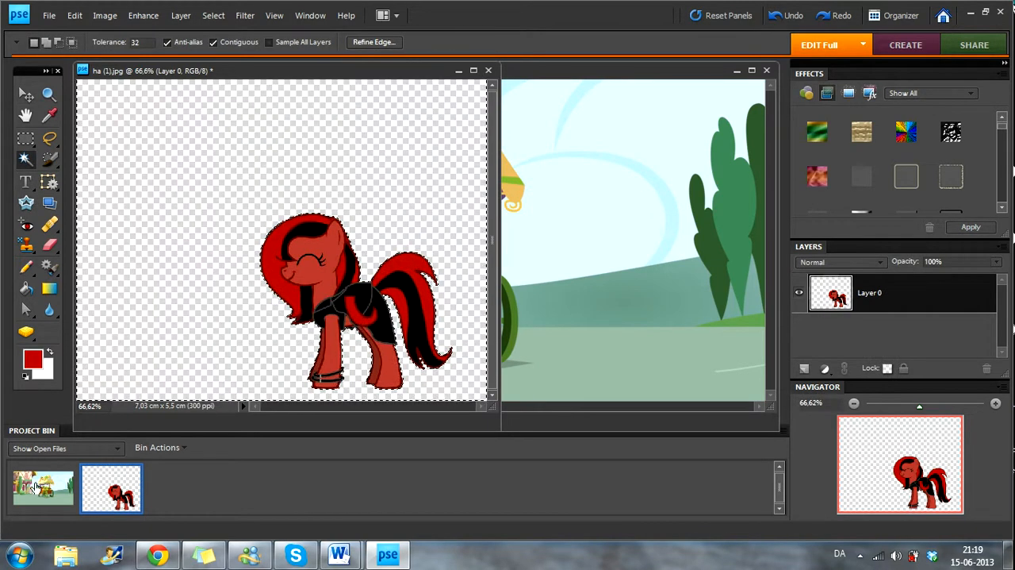
Step: Copy the cut-out pony into the veggie cart background image and position it over the cart
click(26, 94)
drag(417, 339, 819, 268)
drag(341, 226, 422, 184)
Step: Scale the pony down proportionally and place it in front of the cart's wheels
drag(293, 97, 378, 181)
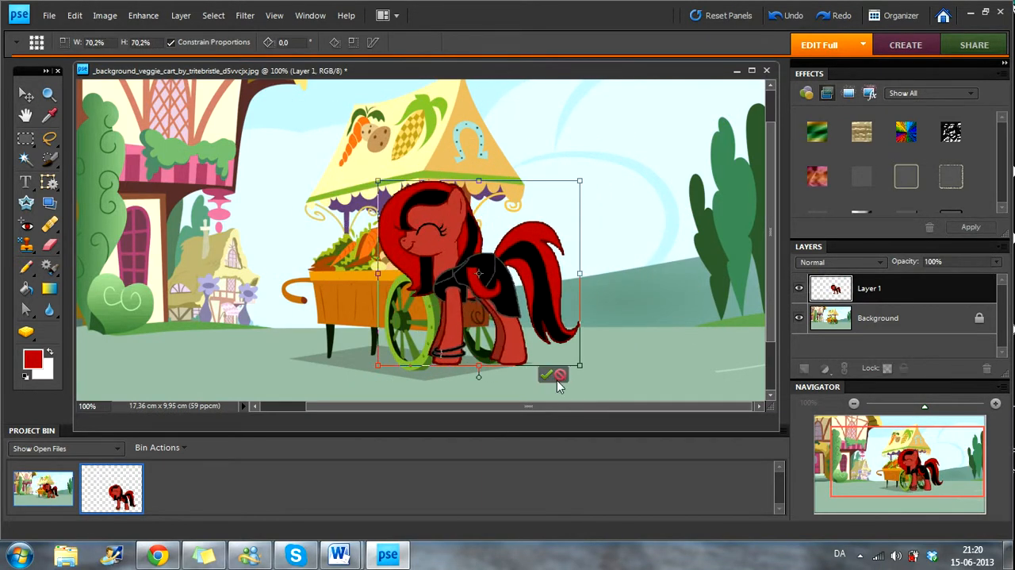
click(559, 377)
drag(289, 101, 414, 214)
click(546, 375)
drag(506, 308, 465, 303)
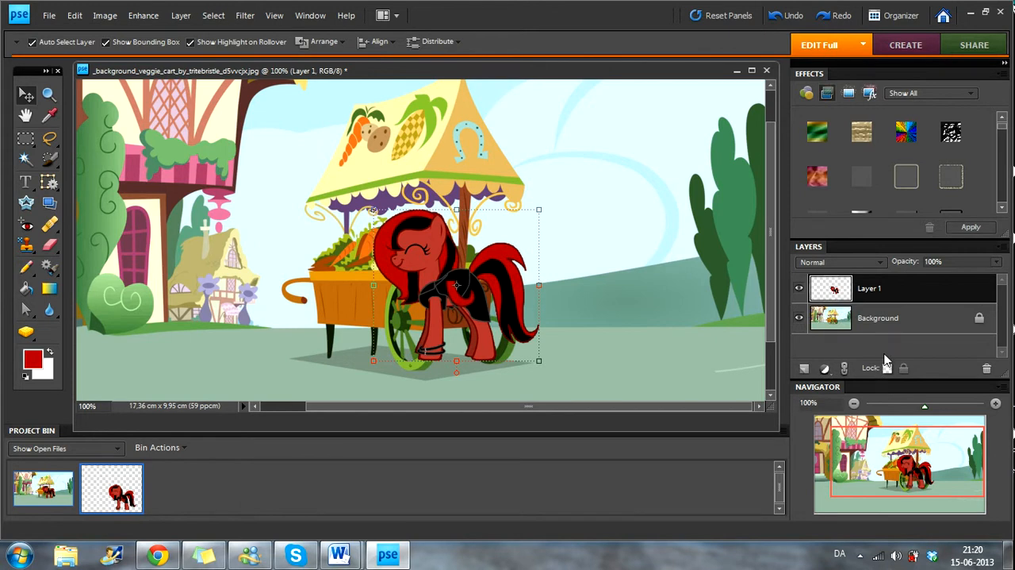
Step: Convert the cart image's locked Background into a regular layer named Layer 0
click(887, 310)
double_click(886, 310)
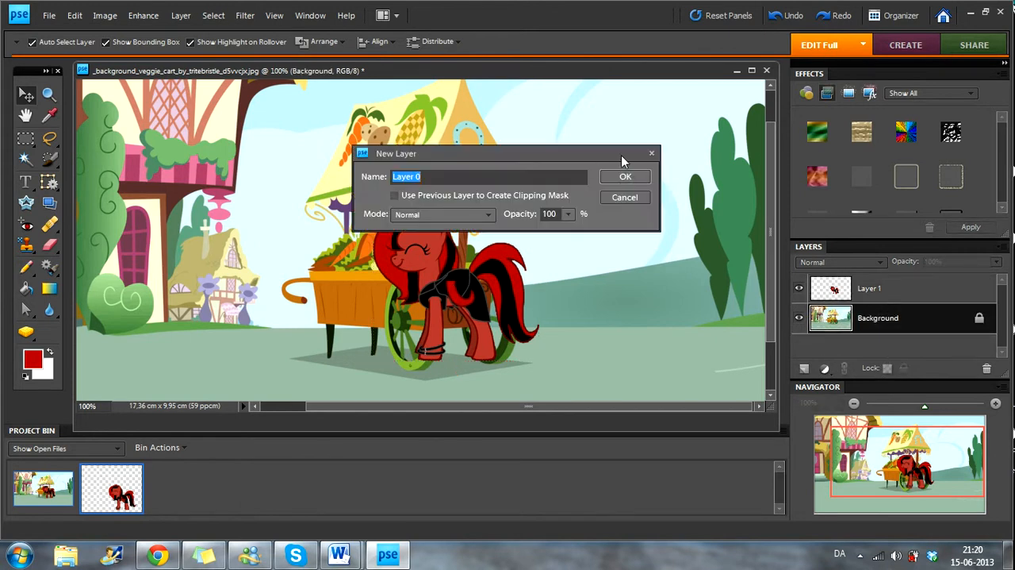
click(626, 178)
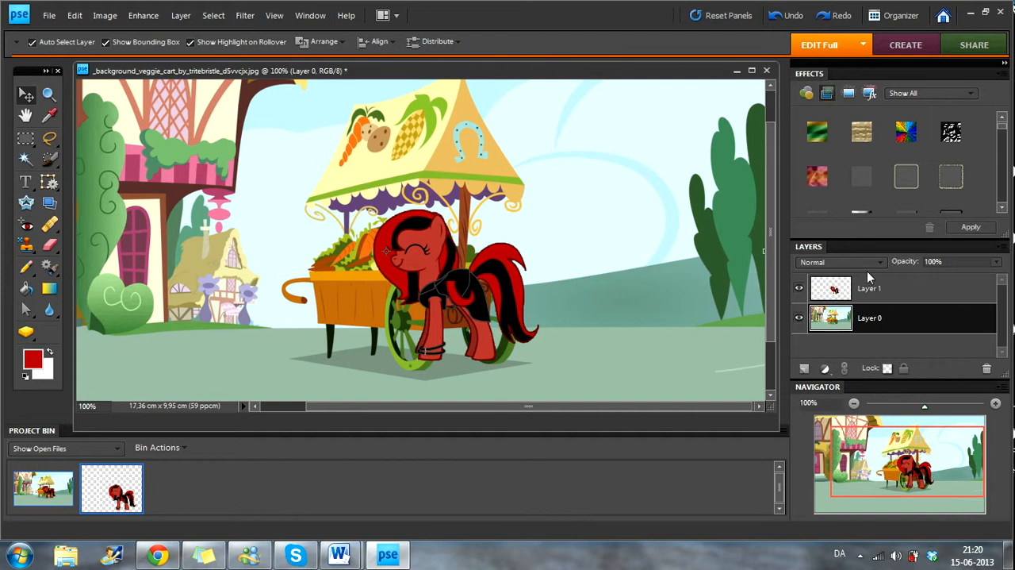
Step: Move the pony away from the cart to stand in front of the house and bush
mouse_move(872, 302)
mouse_down()
mouse_move(872, 349)
mouse_move(872, 289)
mouse_up()
drag(457, 286, 160, 284)
drag(3, 281, 160, 305)
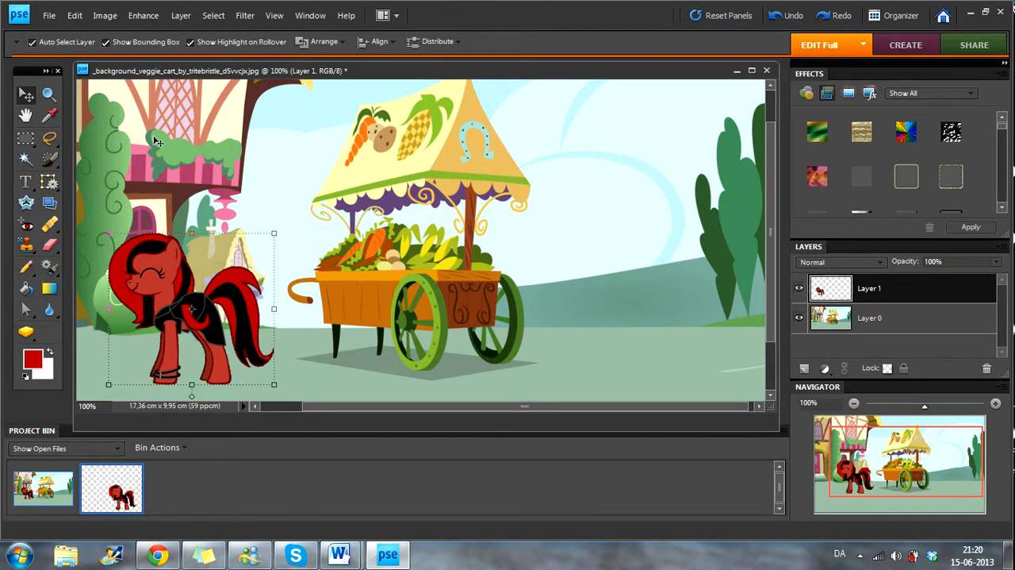
Step: Select the cart's brown end panel, its orange top edge and the brown corner post on Layer 0 with the Magic Wand
click(48, 94)
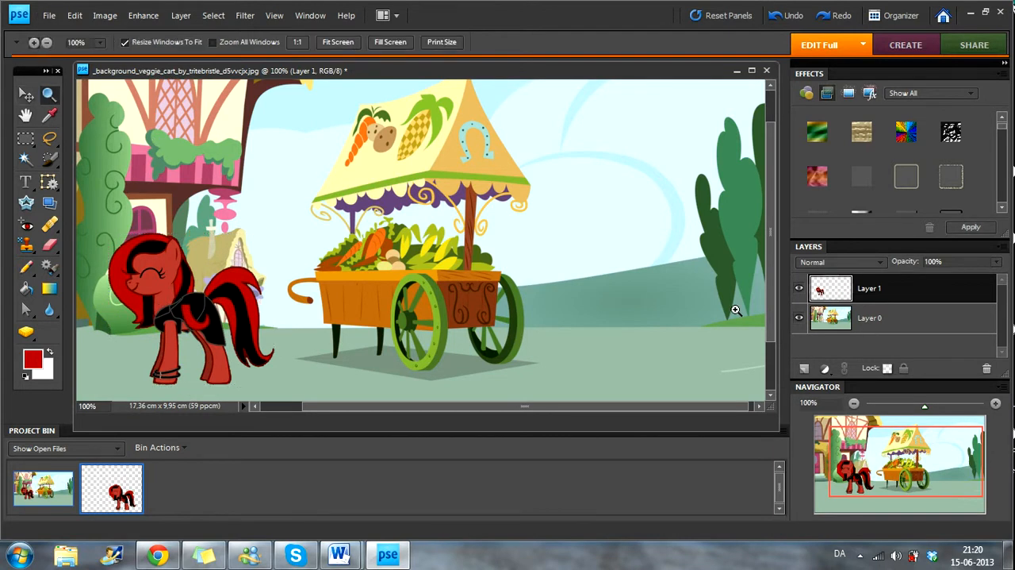
click(526, 282)
drag(629, 406, 558, 409)
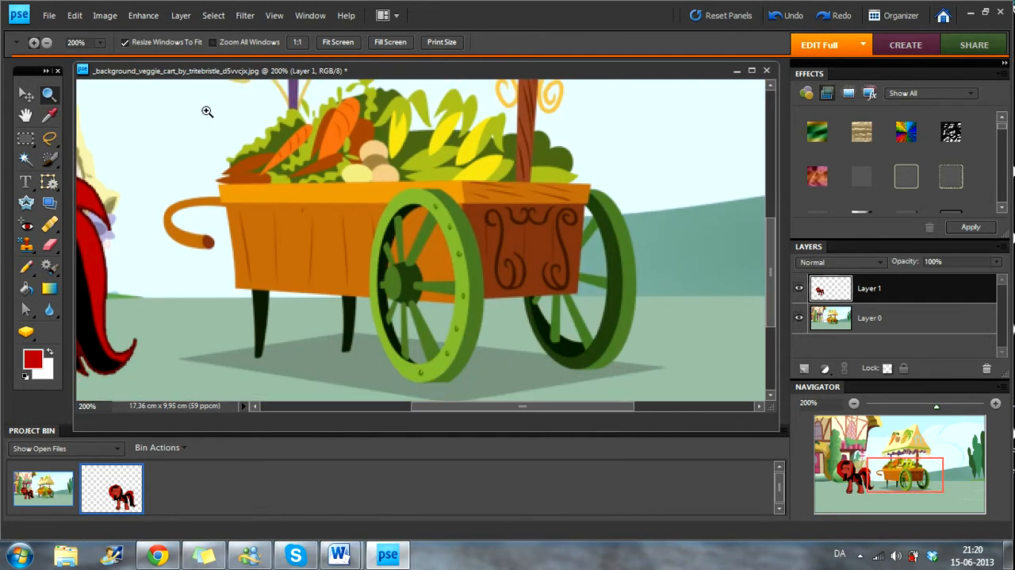
click(25, 158)
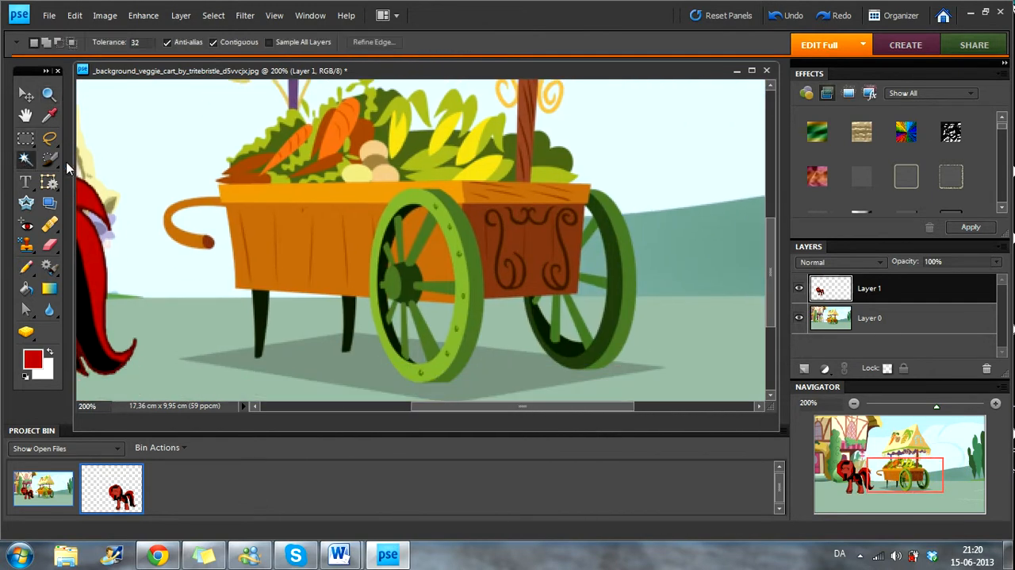
click(534, 241)
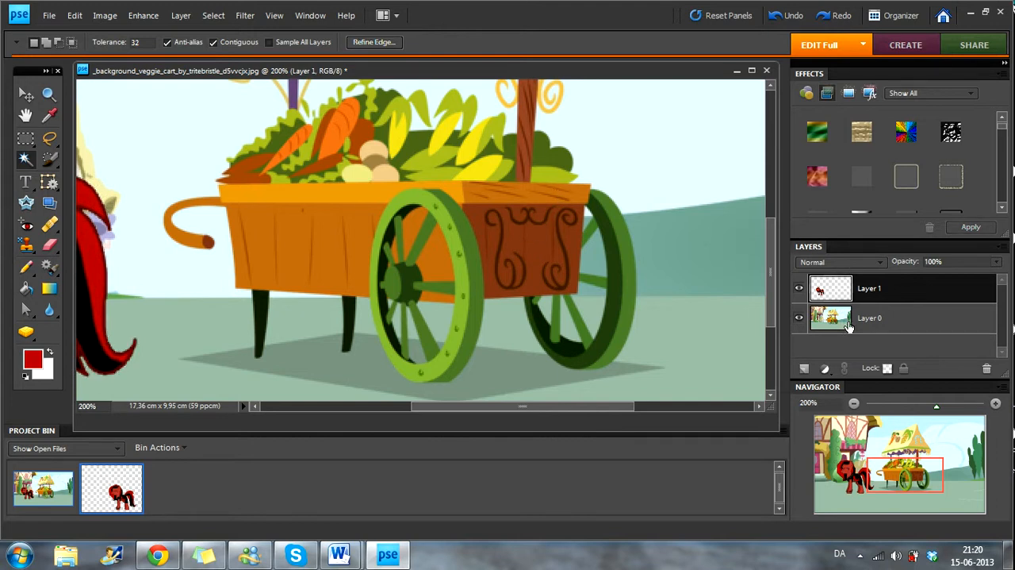
click(883, 317)
click(525, 236)
shift+click(525, 194)
shift+click(525, 159)
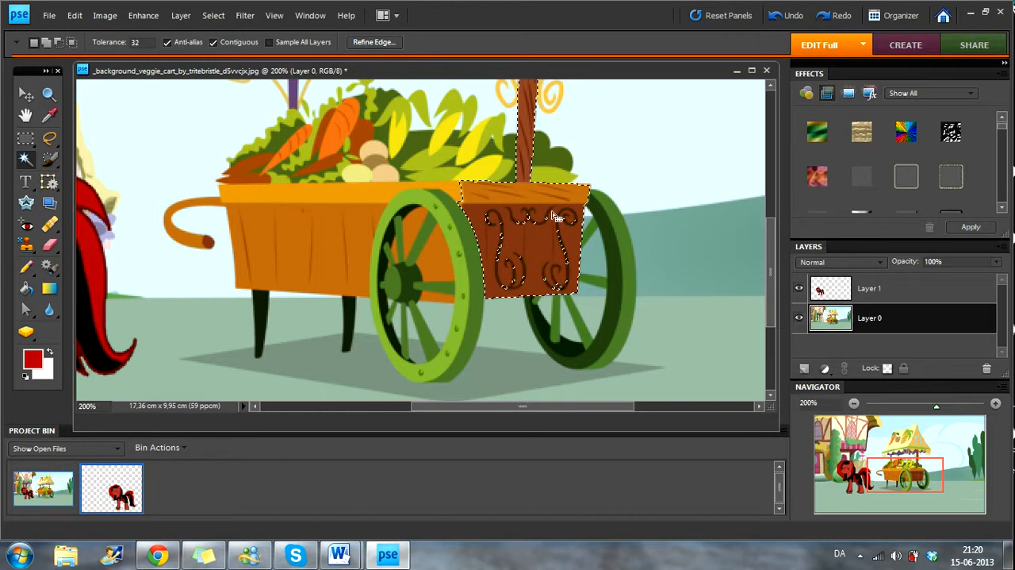
Step: Add the far wheel with its spokes and the end panel's scroll ornament to the Magic Wand selection
scroll(528, 151, up, 4)
scroll(575, 254, down, 5)
shift+click(613, 228)
shift+click(583, 313)
shift+click(556, 293)
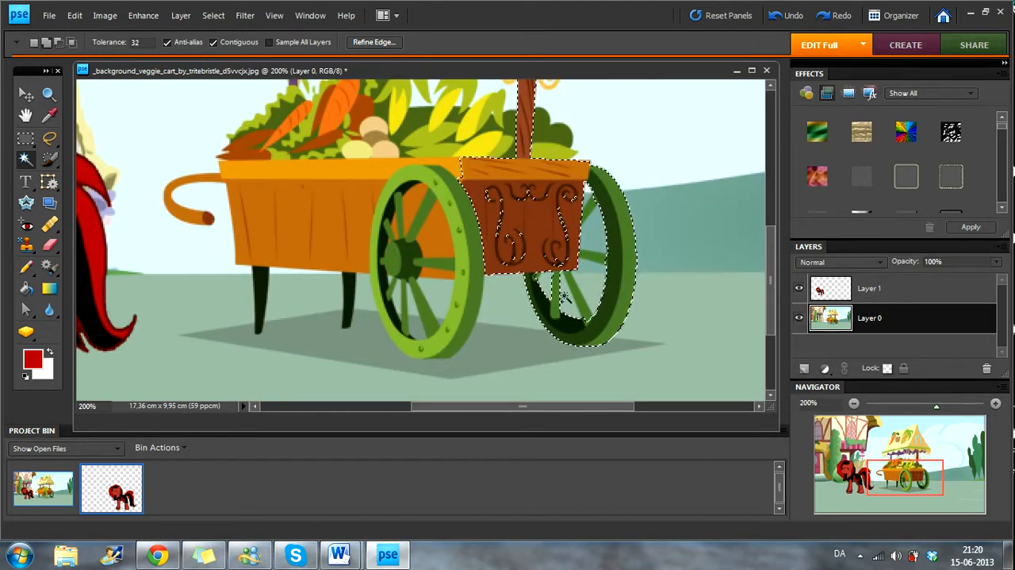
shift+click(574, 295)
shift+click(592, 256)
shift+click(583, 211)
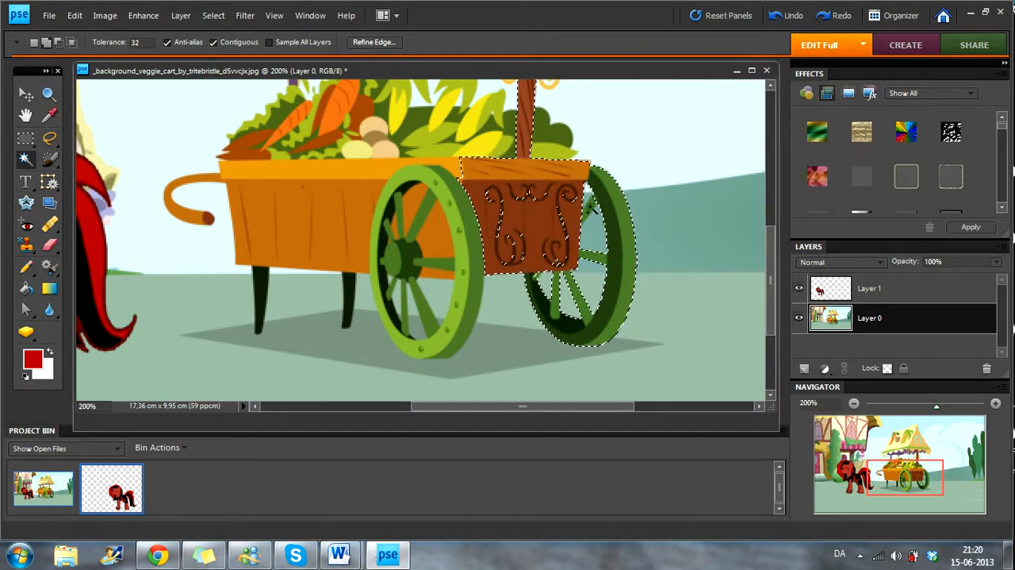
shift+click(514, 213)
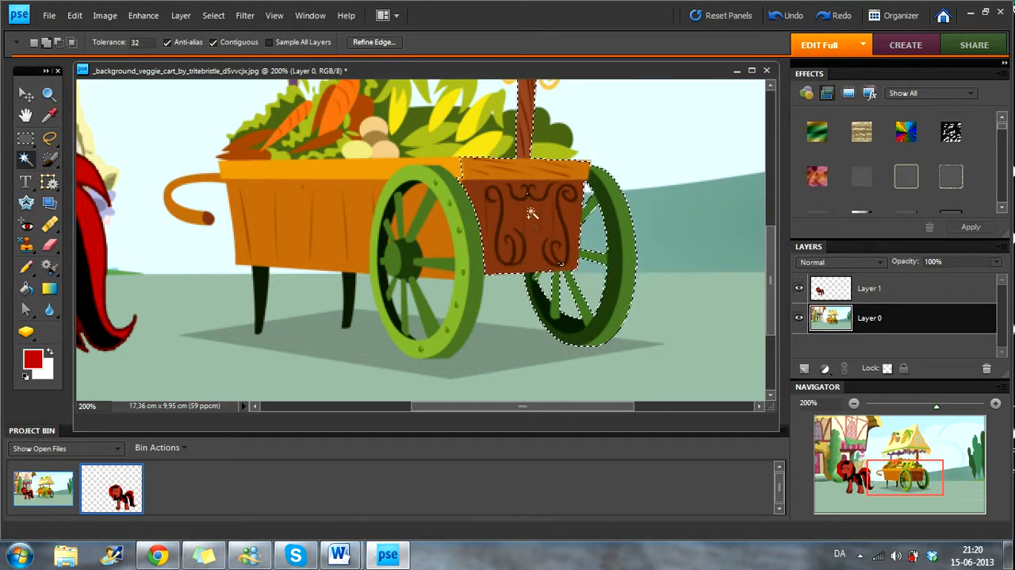
Step: Add the near wheel, the orange side boards, the curved handle and the leg beside the wheel to the selection
shift+click(466, 217)
shift+click(468, 218)
shift+click(434, 322)
shift+click(411, 270)
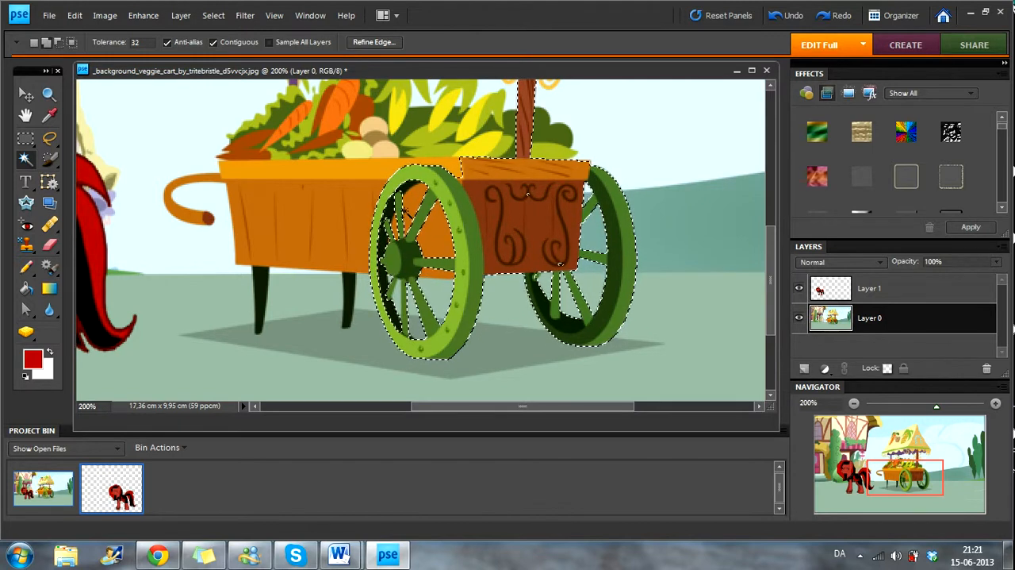
shift+click(331, 213)
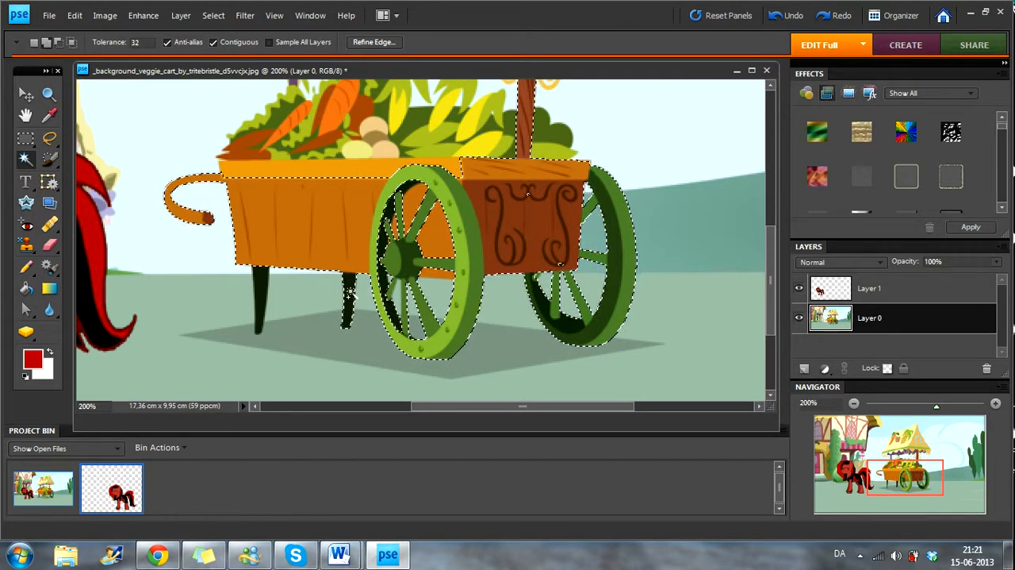
scroll(455, 271, up, 3)
scroll(455, 272, down, 1)
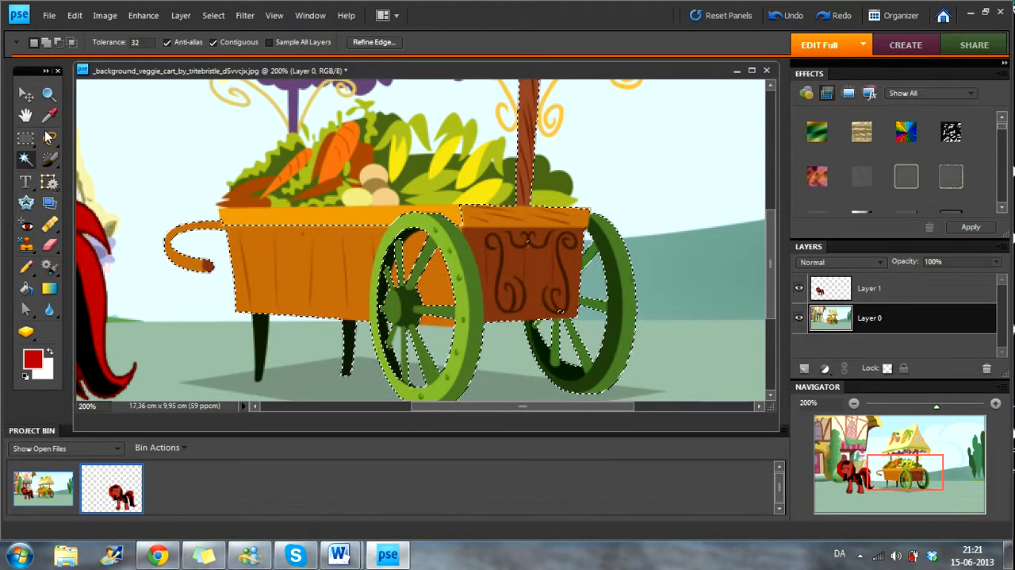
Step: Add the areas between the near wheel's spokes with the Selection Brush and the cart's light orange side rim with the Magic Wand
click(49, 158)
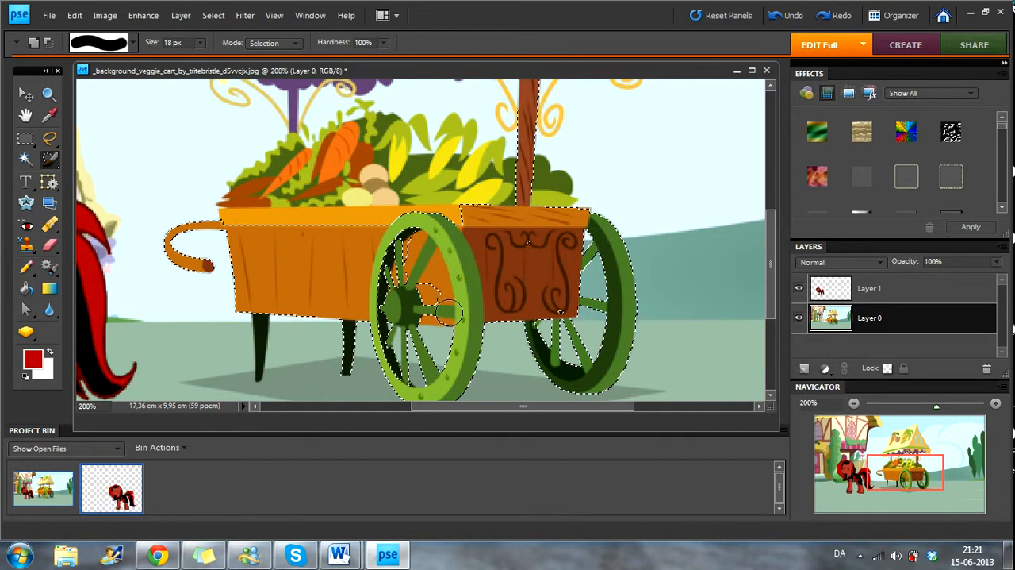
mouse_move(449, 292)
mouse_down()
mouse_move(415, 289)
mouse_move(403, 238)
mouse_up()
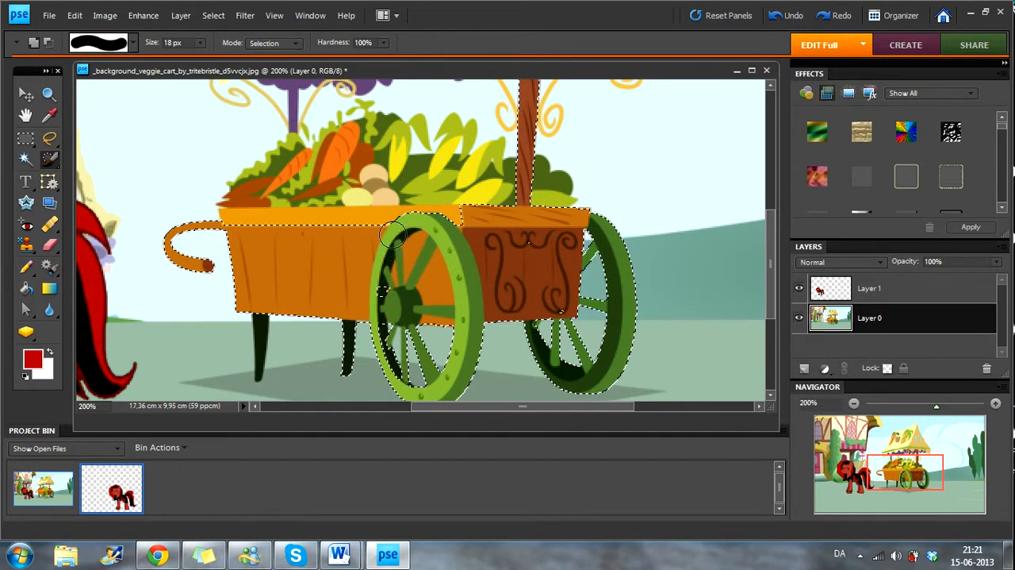
key(w)
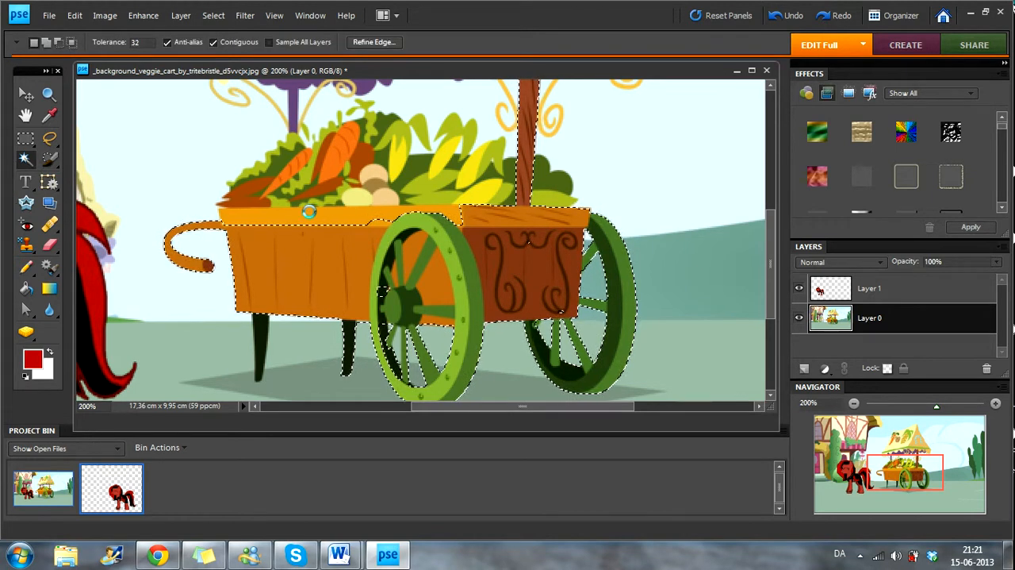
shift+click(255, 218)
key(a)
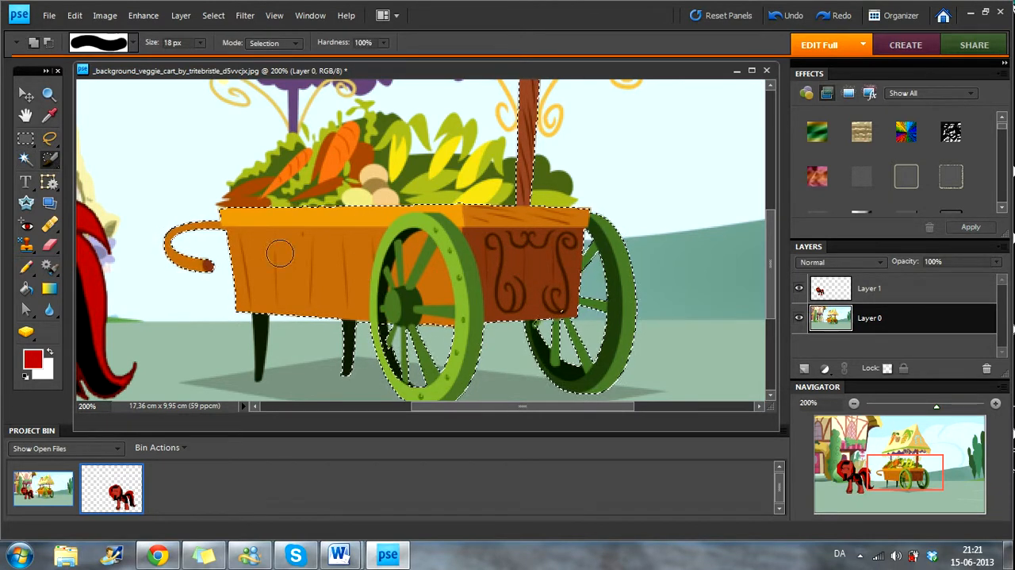
scroll(559, 290, up, 2)
Step: Copy the selected cart into the cut-out pony document and place it above and in front of the pony
click(26, 95)
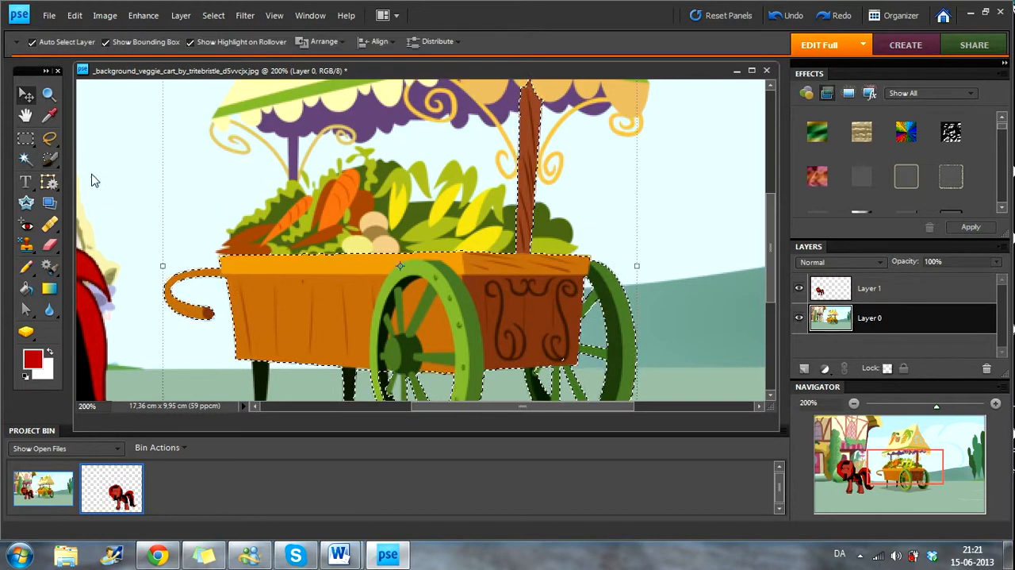
drag(445, 341, 171, 476)
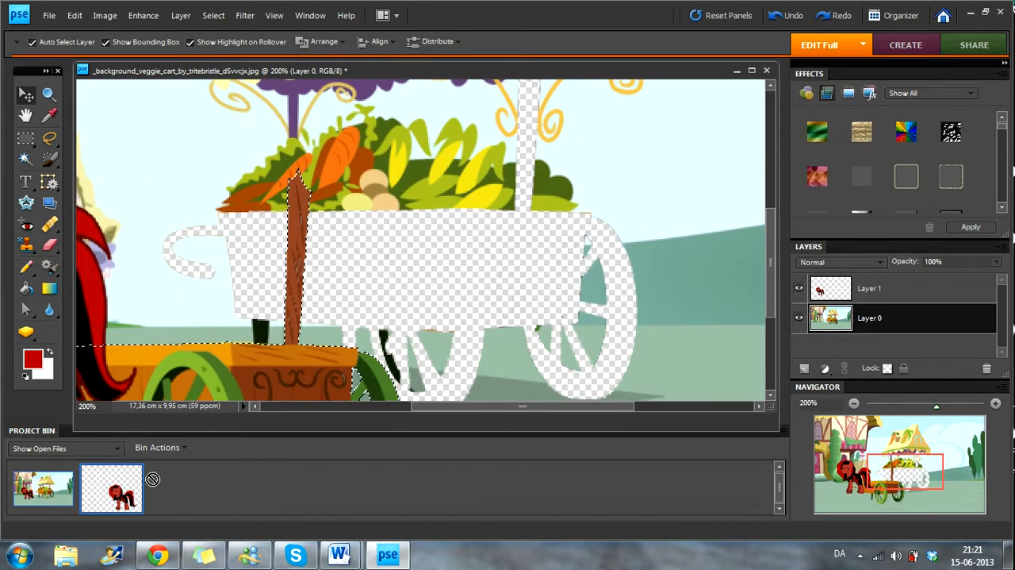
drag(117, 496, 277, 320)
drag(316, 263, 190, 202)
drag(208, 205, 211, 200)
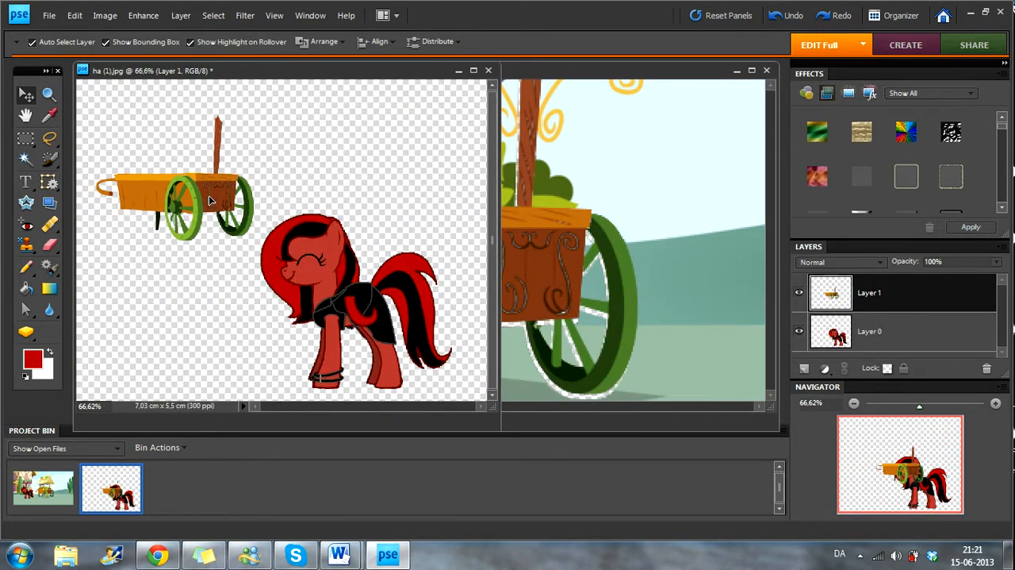
Step: Delete the selected cart from Layer 0 of the background image
click(707, 260)
drag(674, 247, 502, 161)
key(Delete)
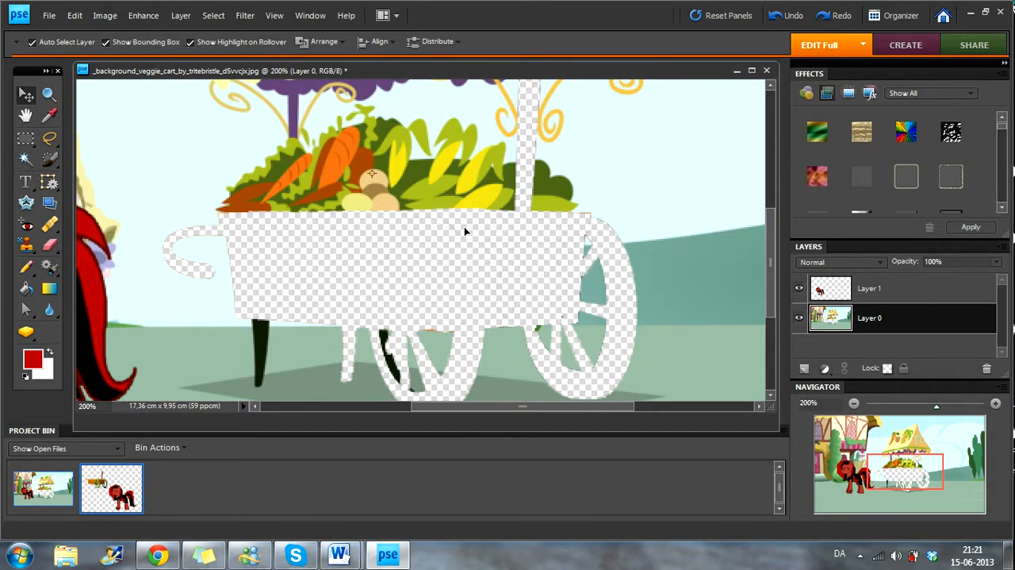
Step: Copy the cut-out cart from the pony document back into the background image and fit it over the transparent cart-shaped hole
click(116, 480)
drag(196, 192, 481, 271)
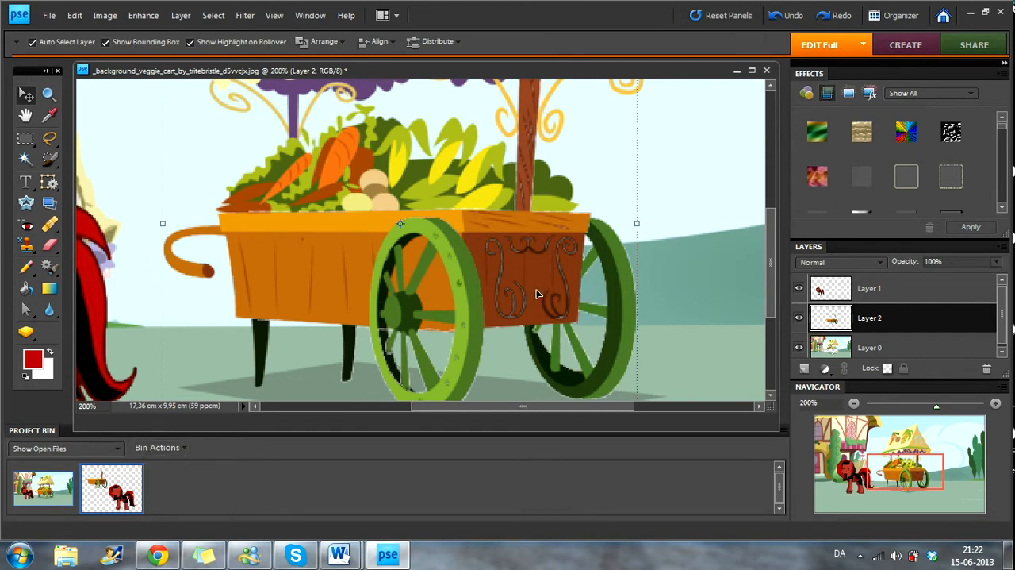
click(48, 93)
click(46, 41)
click(375, 238)
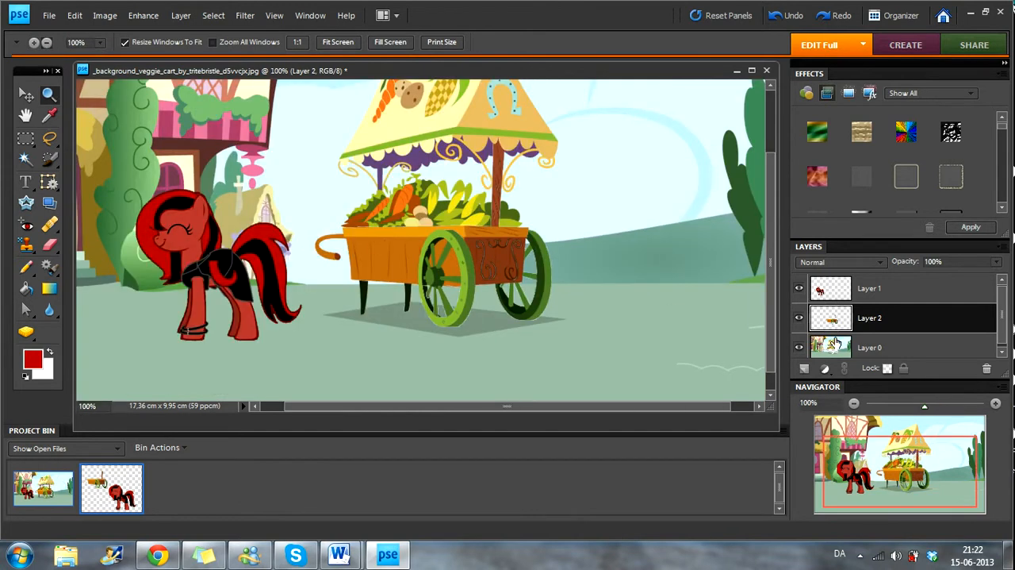
Step: Stack the cart's Layer 2 above the pony's Layer 1 and move the pony to the open ground between the cart and the trees
click(26, 95)
drag(196, 270, 571, 242)
click(906, 320)
click(904, 300)
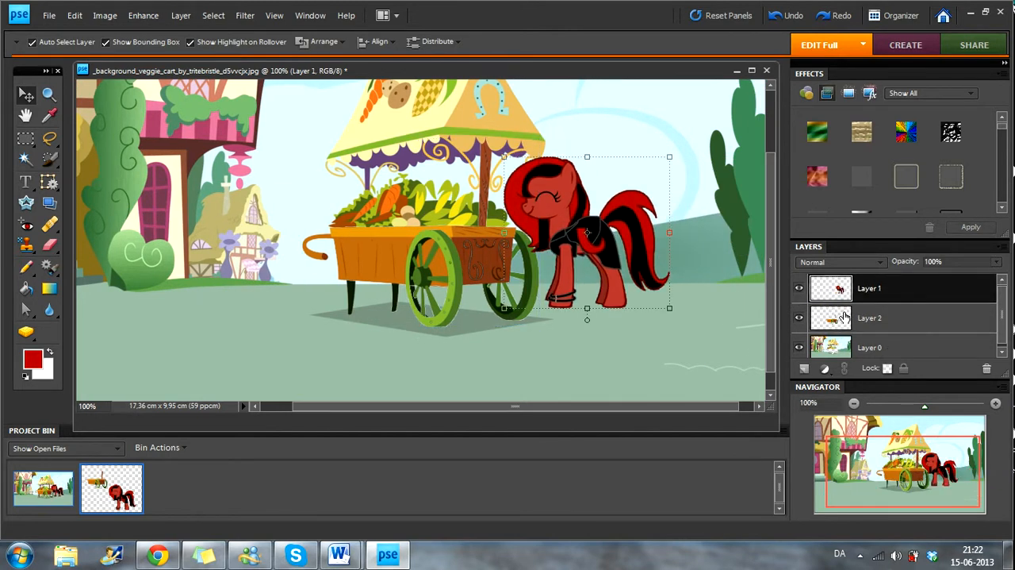
drag(901, 326, 893, 292)
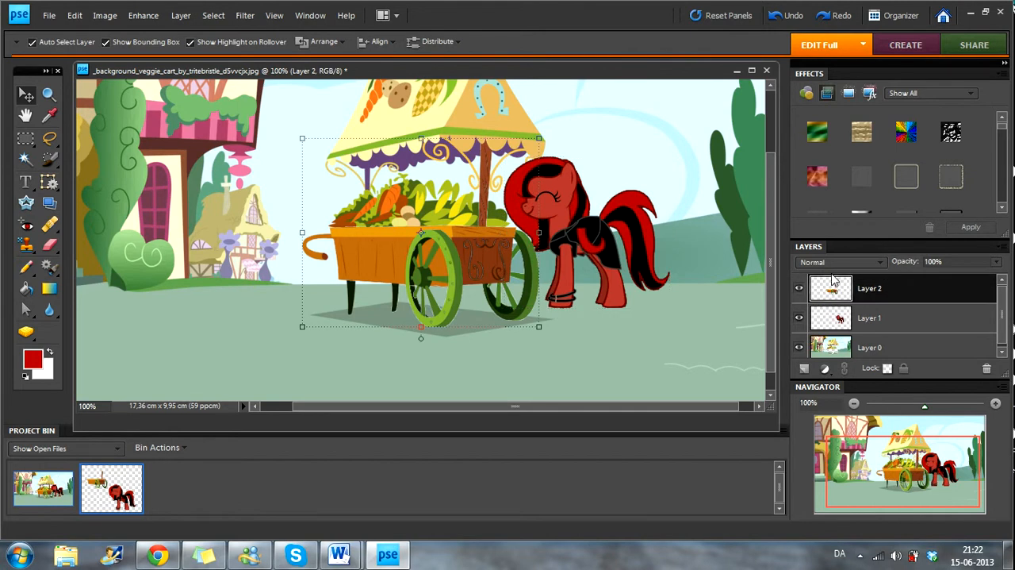
drag(626, 256, 503, 234)
key(ctrl+z)
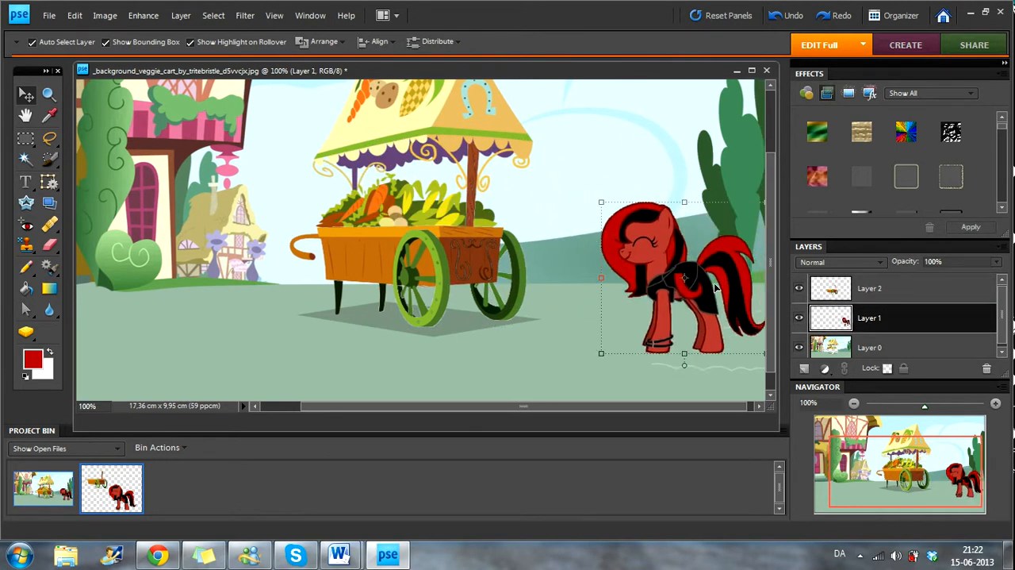
Step: Delete the cart copy on Layer 2 from the background image
click(50, 94)
click(520, 252)
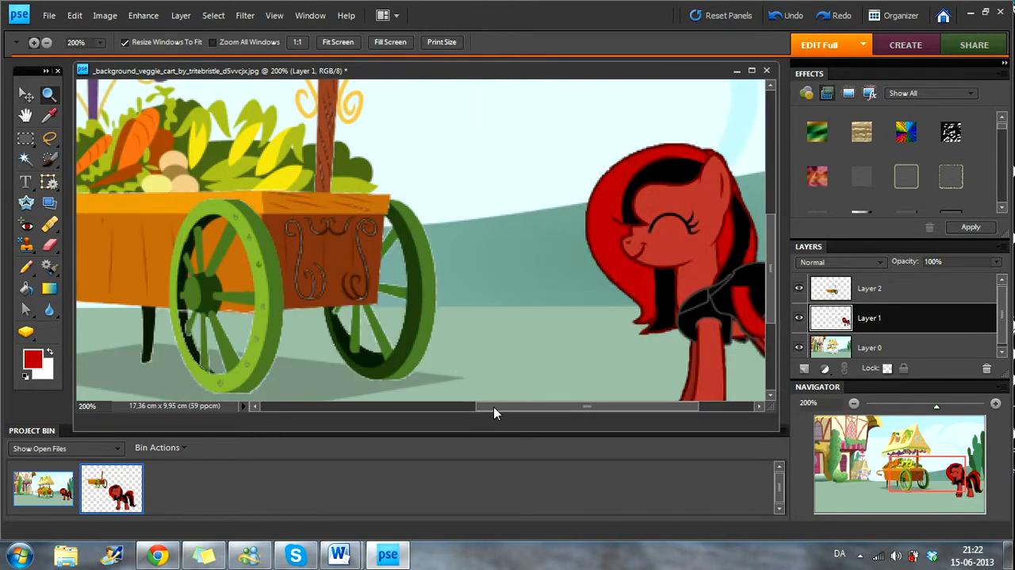
drag(493, 408, 430, 409)
key(v)
drag(284, 211, 262, 261)
key(Delete)
key(Return)
scroll(94, 321, up, 1)
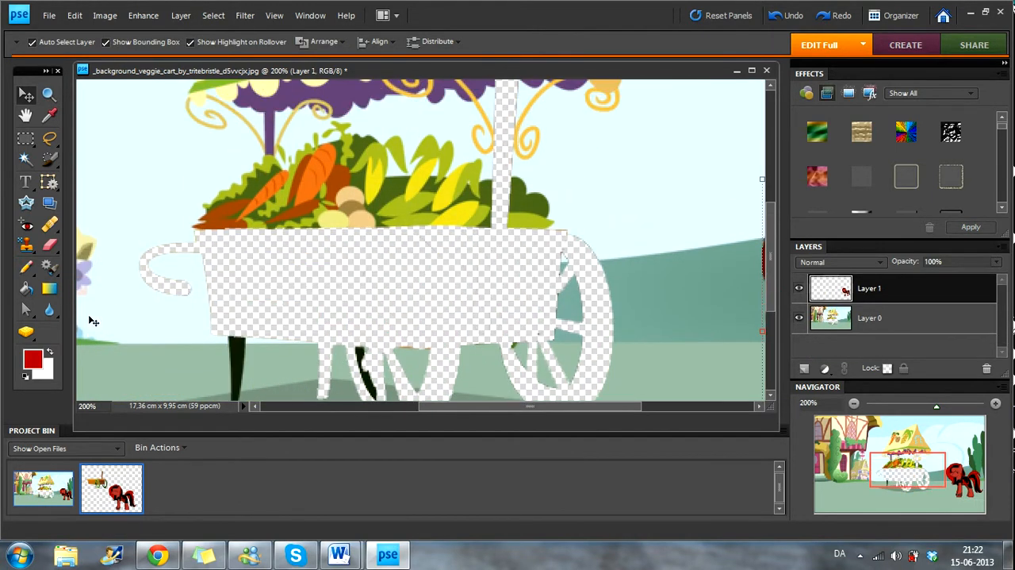
Step: Paint over the vegetables above the cart hole with a 27 px Pencil in the sampled pale blue sky colour
click(49, 115)
click(120, 151)
click(25, 267)
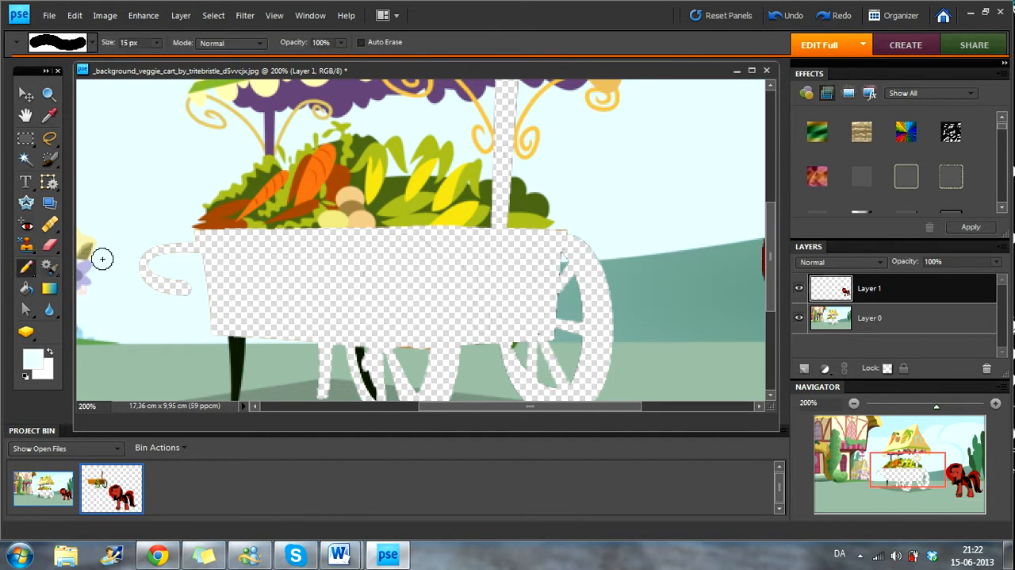
click(159, 42)
click(166, 59)
mouse_move(209, 232)
mouse_down()
mouse_move(240, 215)
mouse_move(224, 205)
mouse_move(544, 211)
mouse_move(514, 188)
mouse_move(238, 184)
mouse_move(306, 174)
mouse_move(294, 156)
mouse_move(340, 138)
mouse_move(350, 155)
mouse_move(419, 152)
mouse_move(463, 165)
mouse_move(417, 212)
mouse_move(184, 220)
mouse_up()
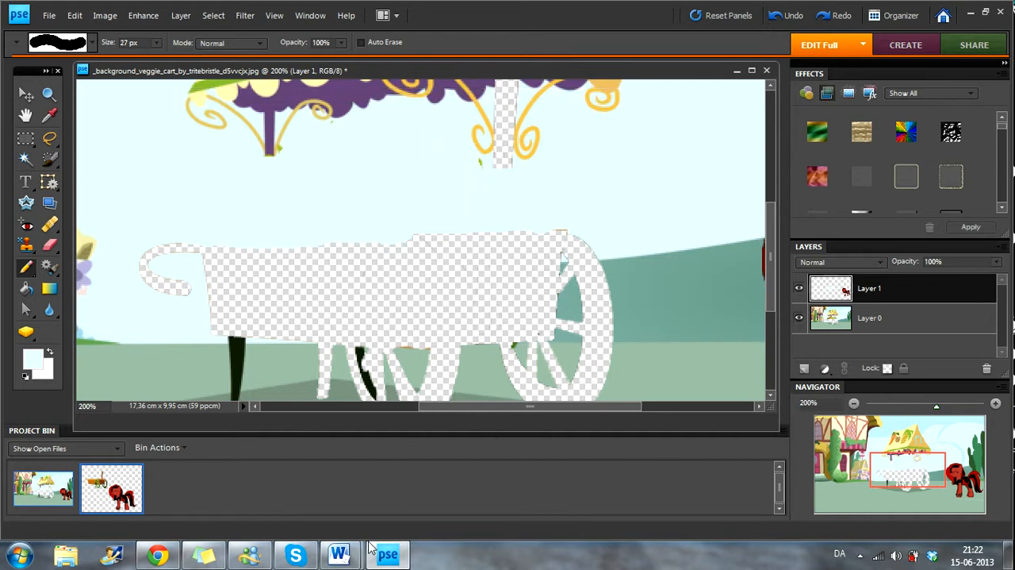
Step: Copy the cut-out cart from the pony document into the background image and nudge it to cover the transparent hole
click(111, 487)
click(26, 94)
mouse_move(136, 172)
mouse_down()
mouse_move(476, 254)
mouse_move(564, 244)
mouse_move(292, 272)
mouse_move(303, 272)
mouse_up()
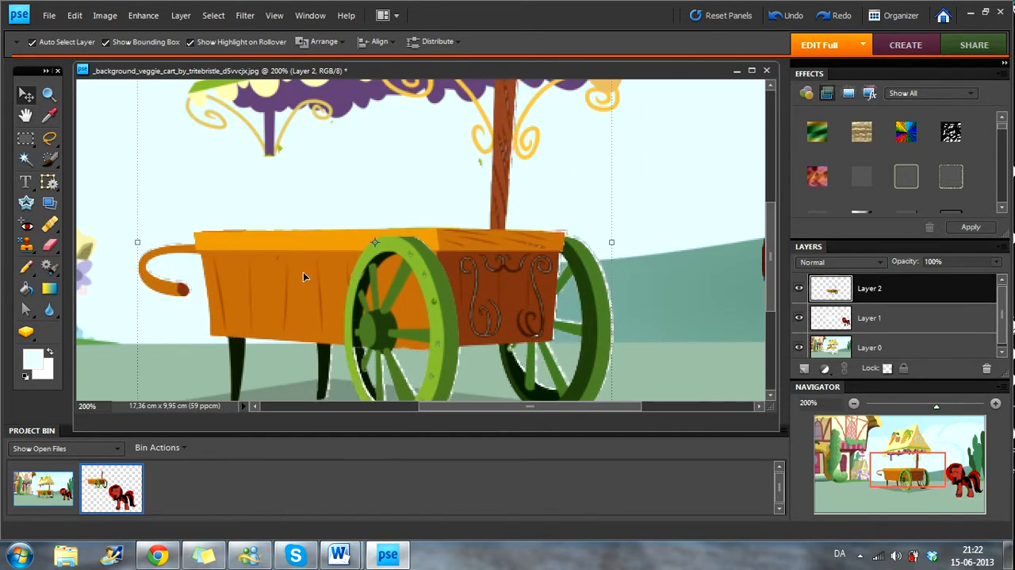
key(Right)
key(Up)
key(Up)
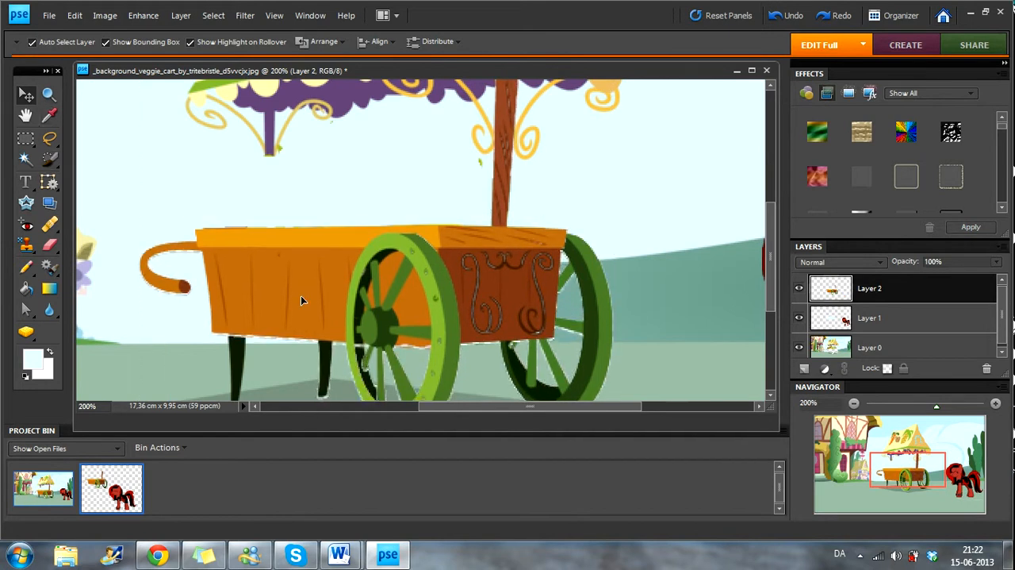
key(Left)
key(Right)
Step: Extend the awning's purple post down to the cart's rim using a 6 px Pencil in the post's sampled colour
click(53, 114)
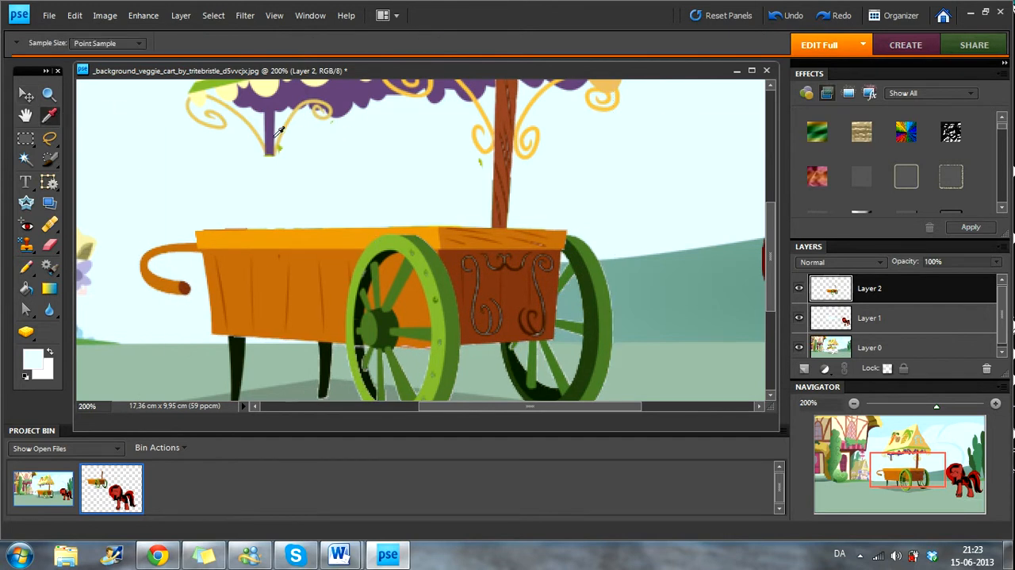
click(279, 130)
click(49, 92)
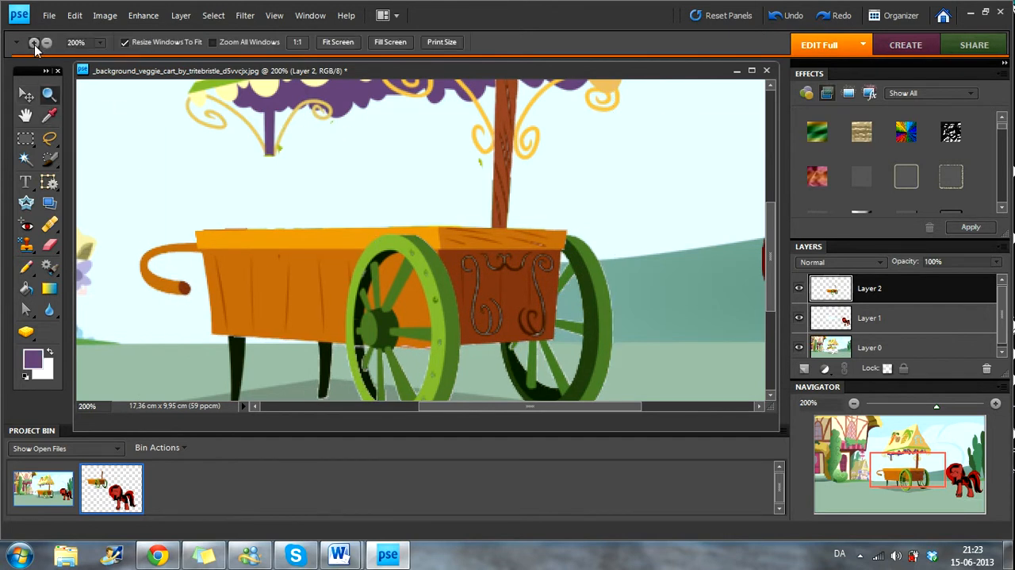
click(299, 139)
click(353, 242)
click(28, 266)
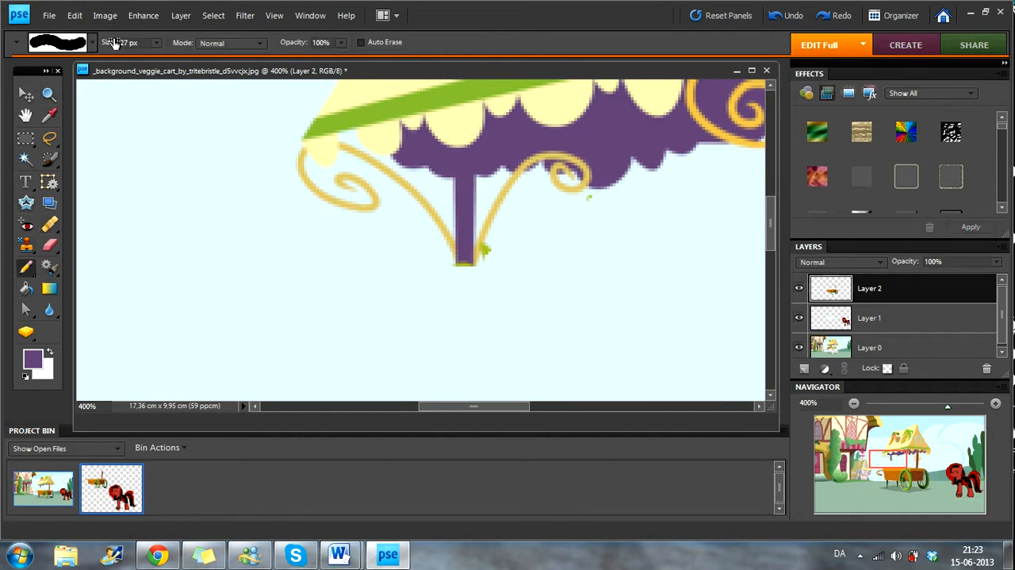
drag(155, 42, 143, 76)
scroll(516, 220, down, 3)
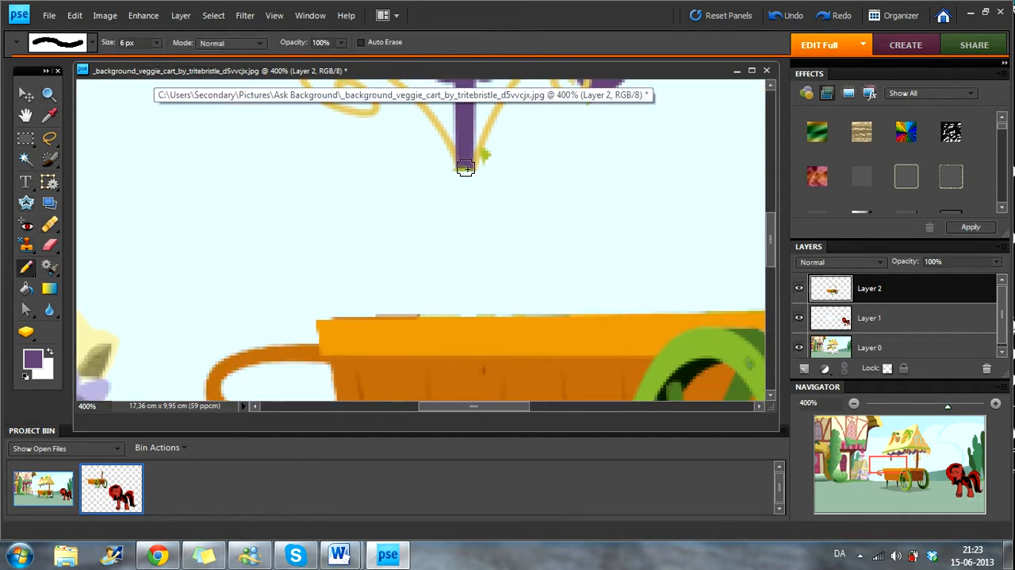
click(466, 169)
click(465, 173)
key(ctrl+z)
click(466, 172)
drag(465, 173, 464, 309)
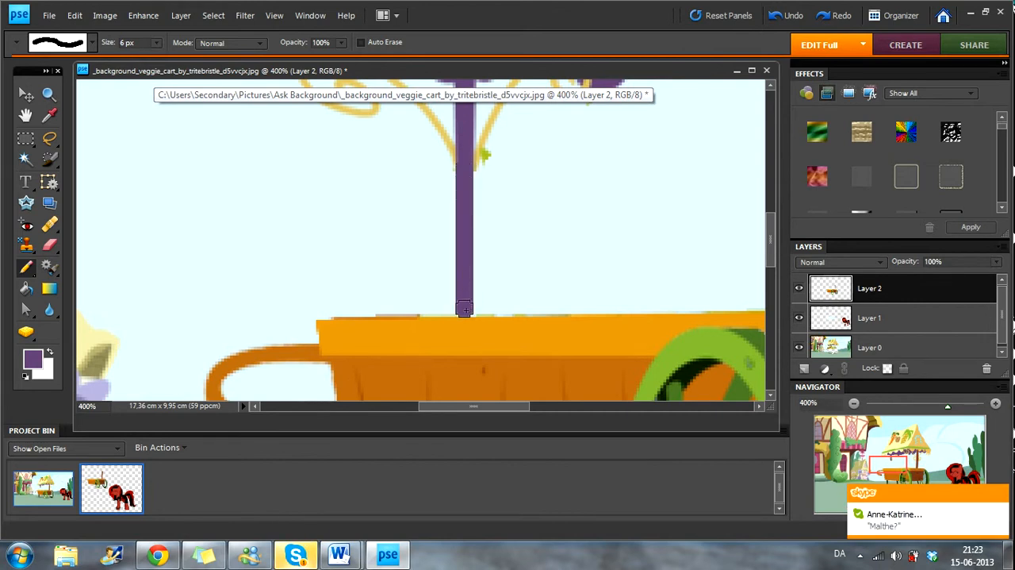
Step: Soften the awning's purple post on Layer 2 with the Blur tool at 31 px and 22% strength
click(160, 45)
drag(159, 58, 151, 58)
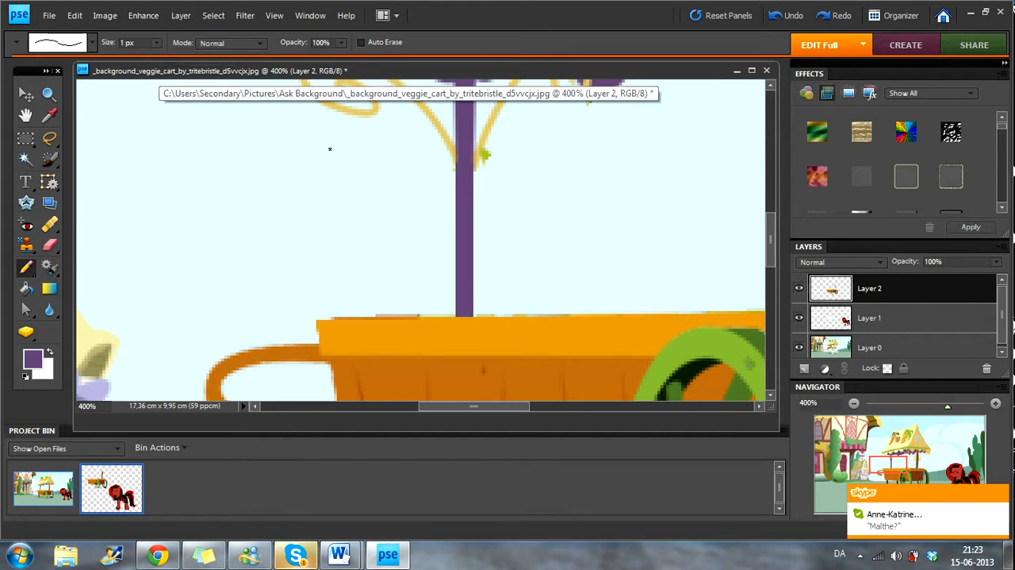
click(49, 115)
key(z)
alt+click(460, 227)
alt+click(137, 250)
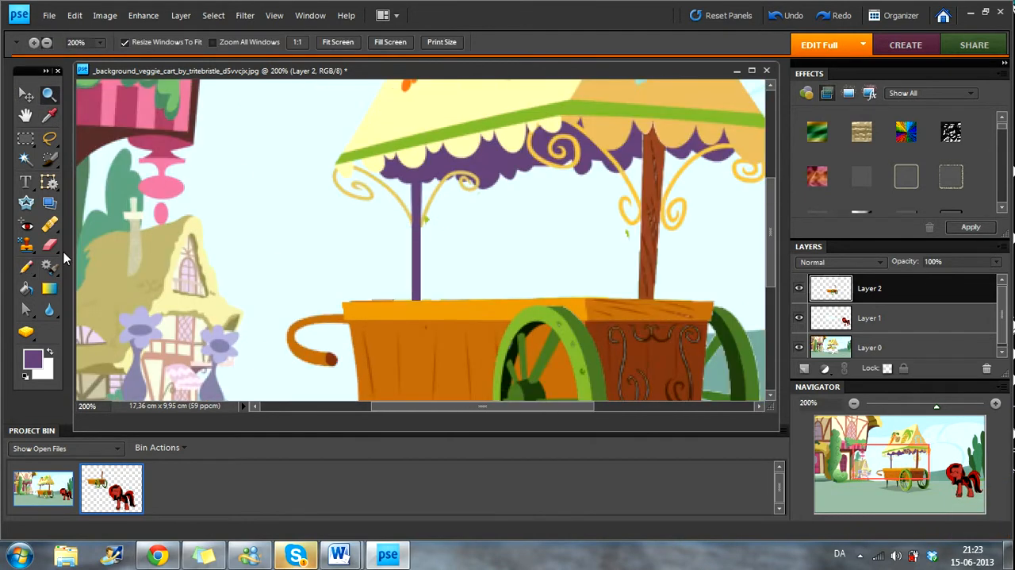
click(49, 309)
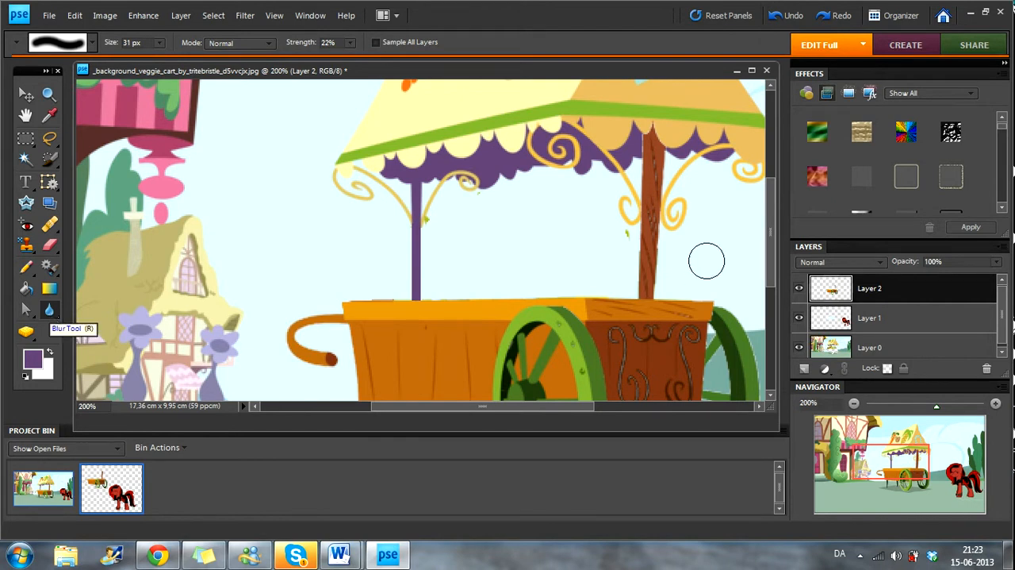
mouse_move(414, 255)
mouse_down()
mouse_move(404, 275)
mouse_move(417, 287)
mouse_move(417, 246)
mouse_up()
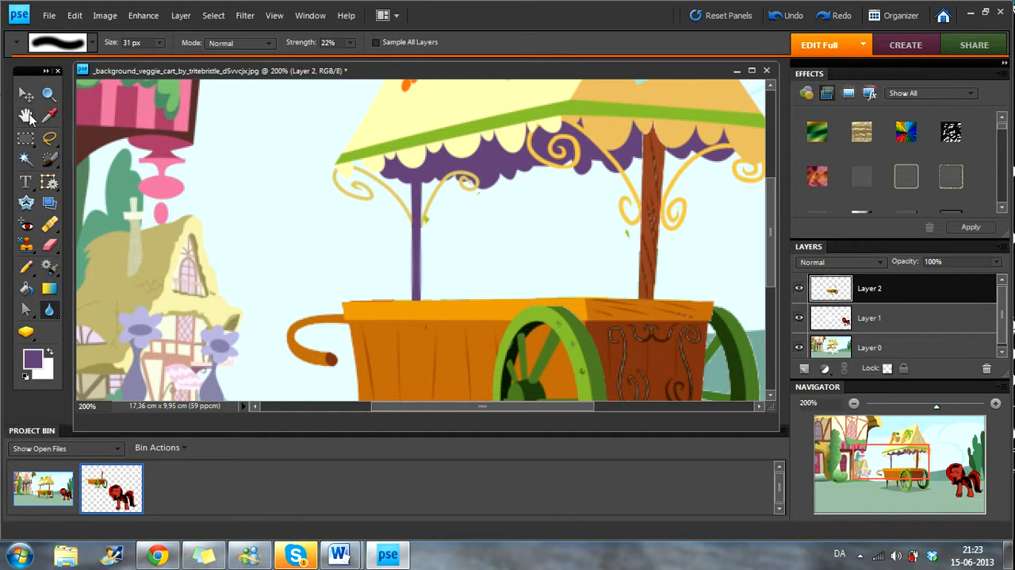
click(49, 93)
alt+click(417, 195)
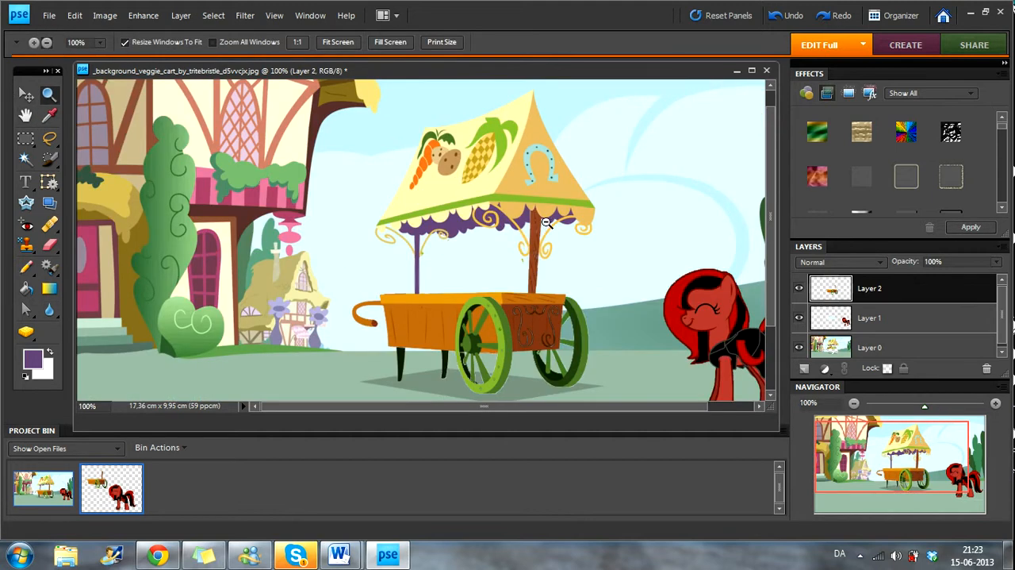
Step: Try moving the pony layer closer to the cart, and undo the move
click(27, 95)
drag(698, 311, 611, 264)
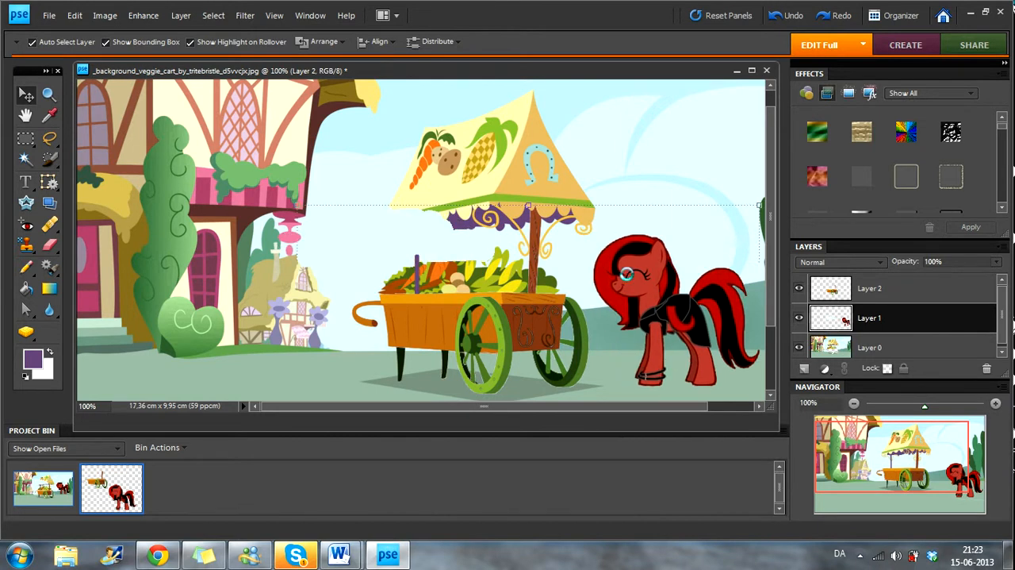
key(ctrl+z)
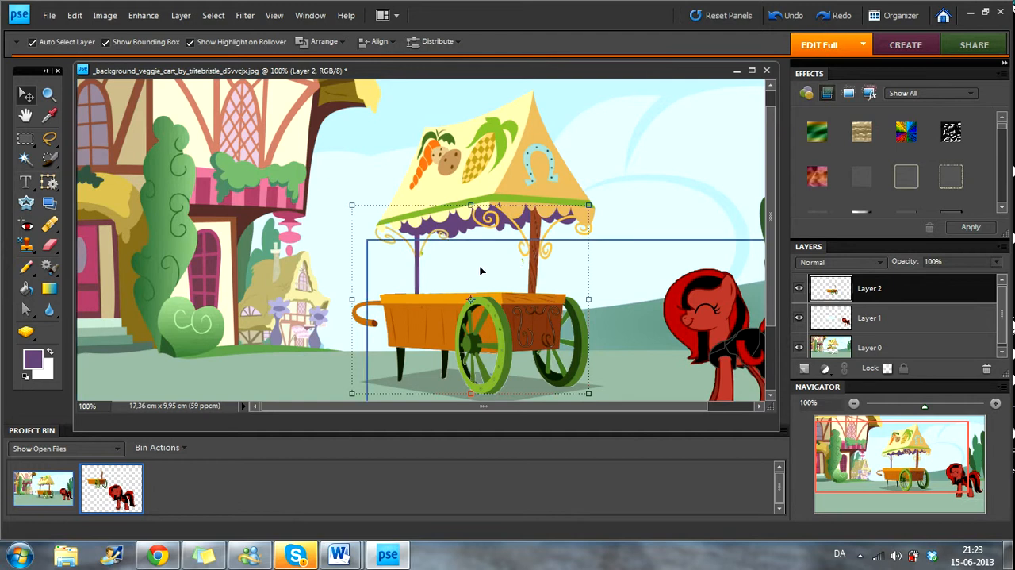
Step: Move the pony on Layer 1 so it stands behind the cart, under the awning
click(879, 347)
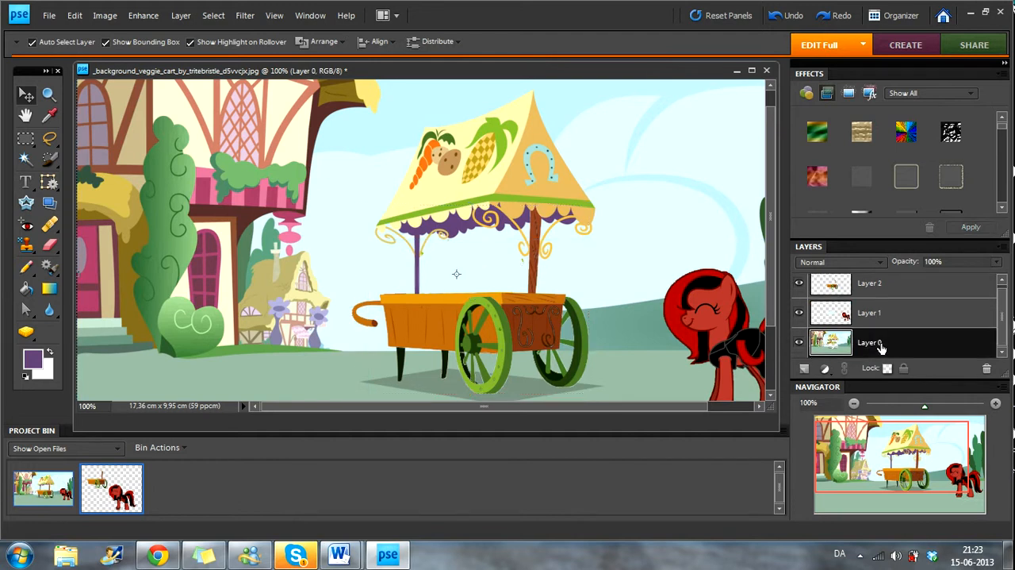
click(880, 316)
drag(714, 316, 481, 267)
click(712, 281)
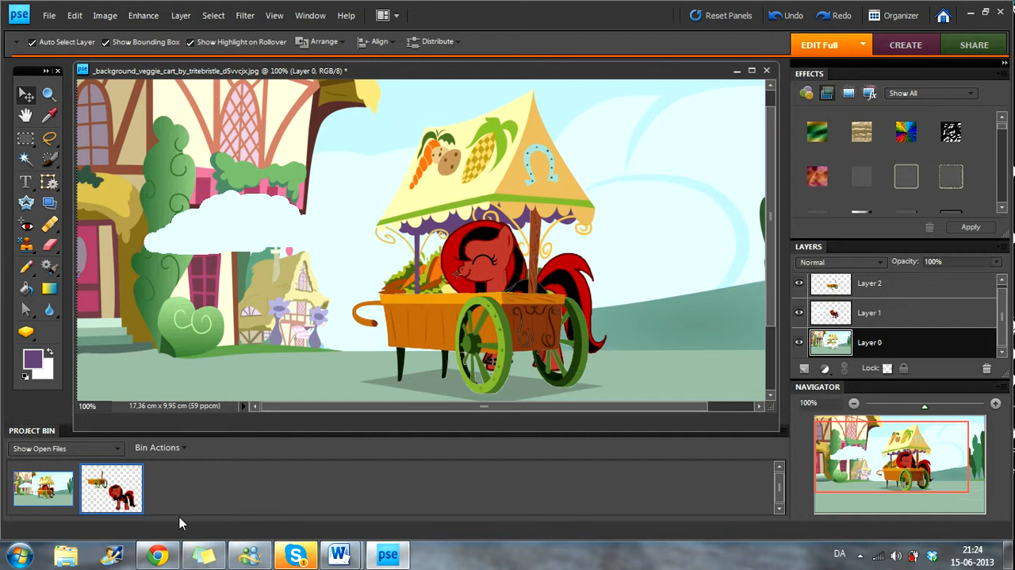
Step: Paint over the carrot, potato and corn on the awning of Layer 0 with a 27 px Pencil in the sampled pale yellow
click(48, 115)
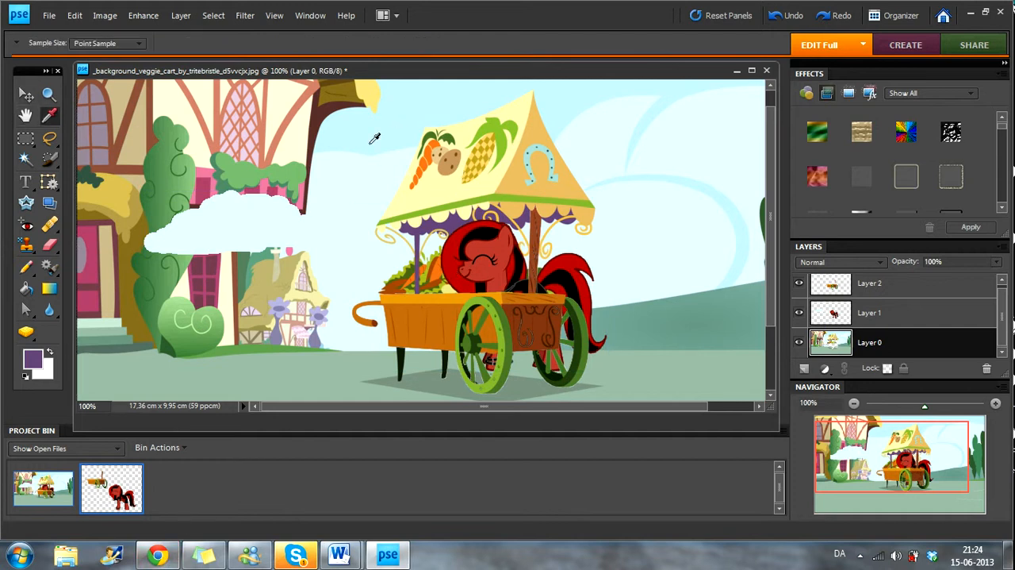
click(384, 203)
click(27, 267)
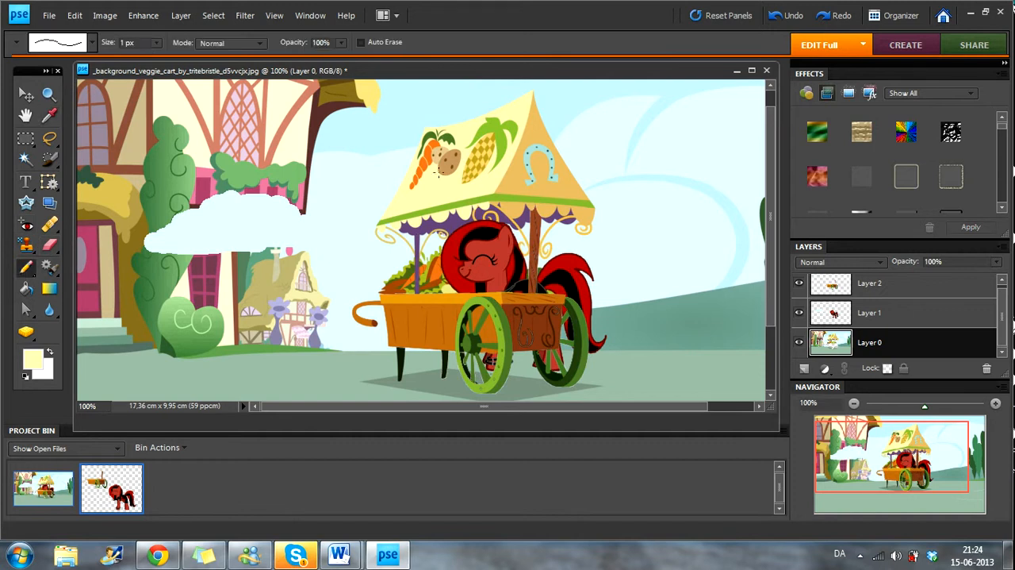
drag(157, 43, 176, 55)
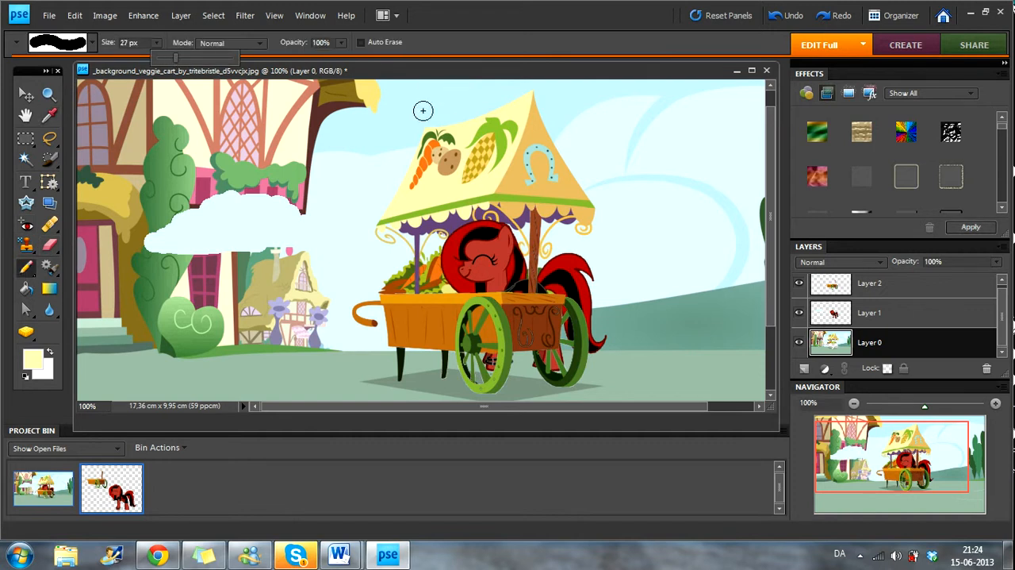
mouse_move(436, 142)
mouse_down()
mouse_move(417, 185)
mouse_move(434, 139)
mouse_move(450, 142)
mouse_move(449, 172)
mouse_move(499, 127)
mouse_move(468, 188)
mouse_move(507, 139)
mouse_up()
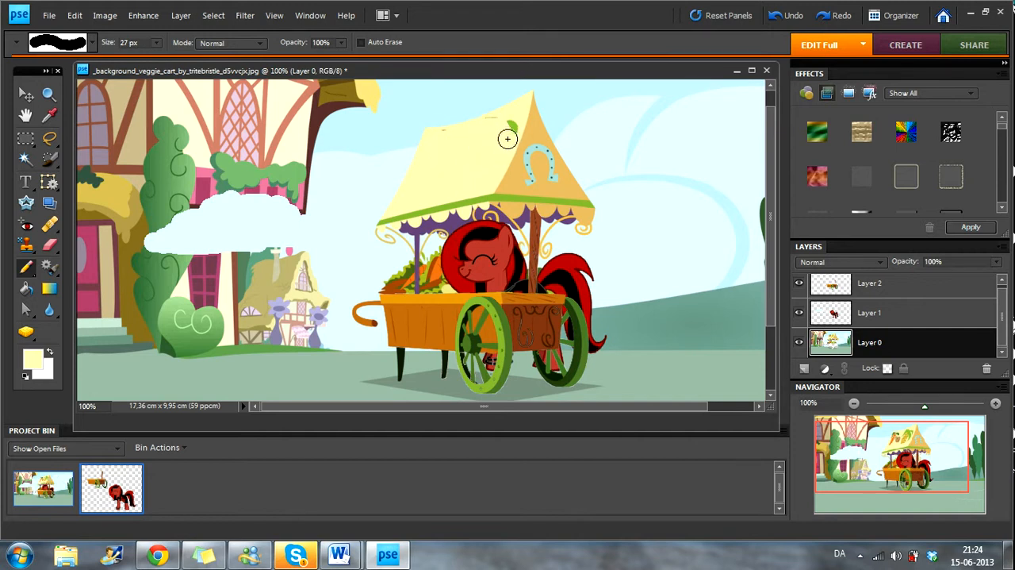
Step: Paint over the blue horseshoe on the awning's side with the 27 px Pencil in the side's sampled orange-yellow
key(i)
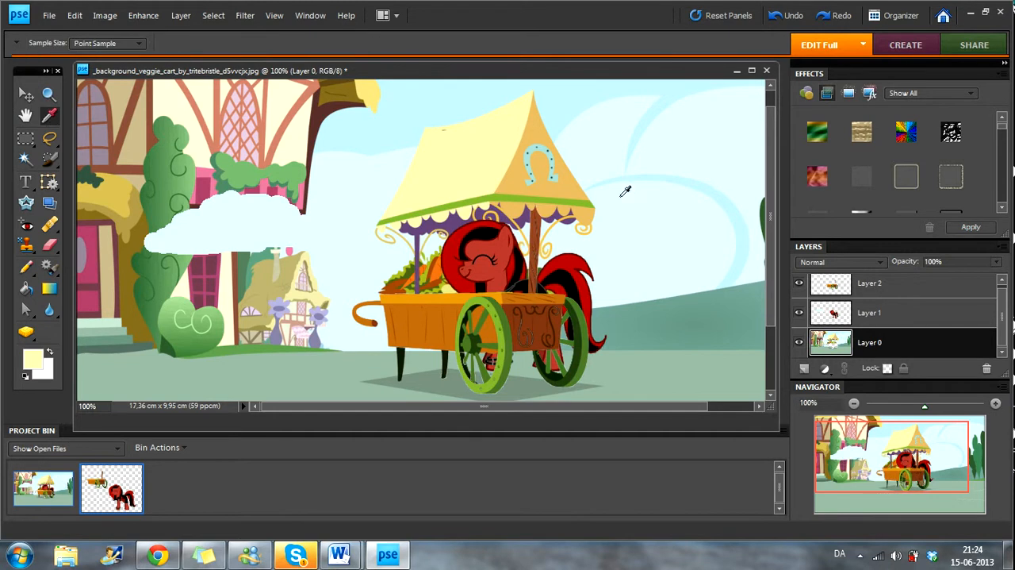
click(541, 183)
click(26, 268)
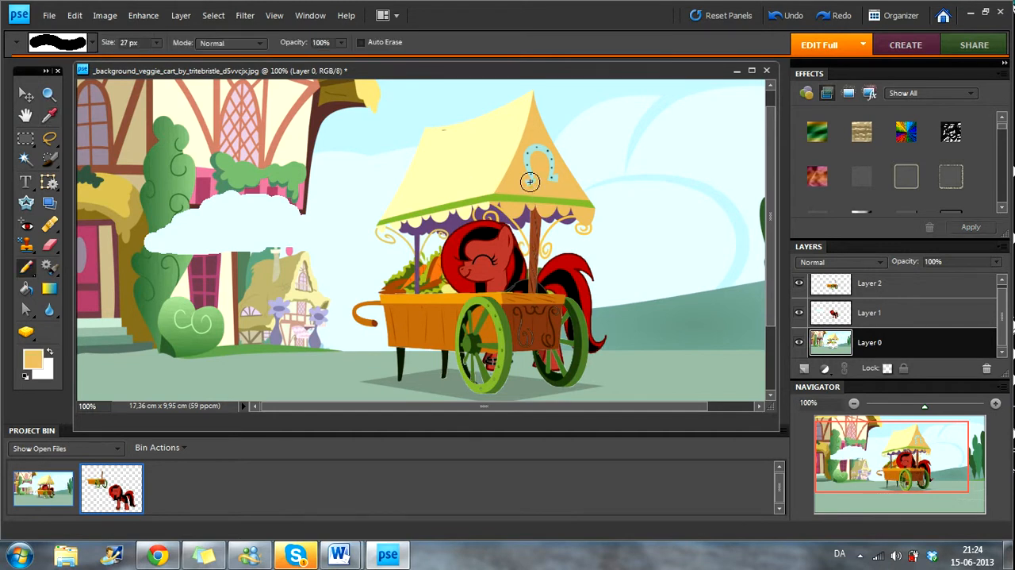
drag(532, 169, 535, 150)
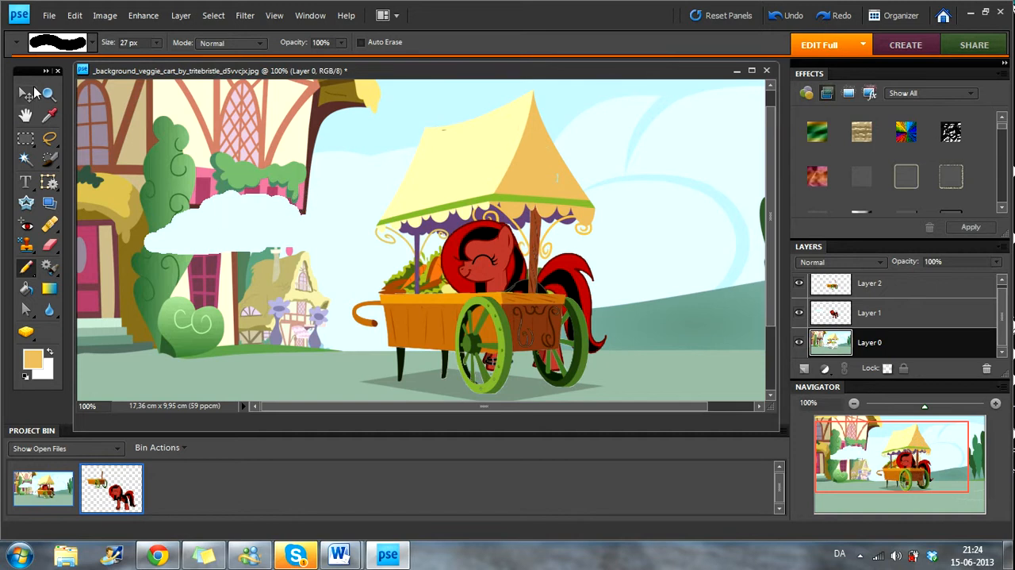
click(26, 94)
click(258, 227)
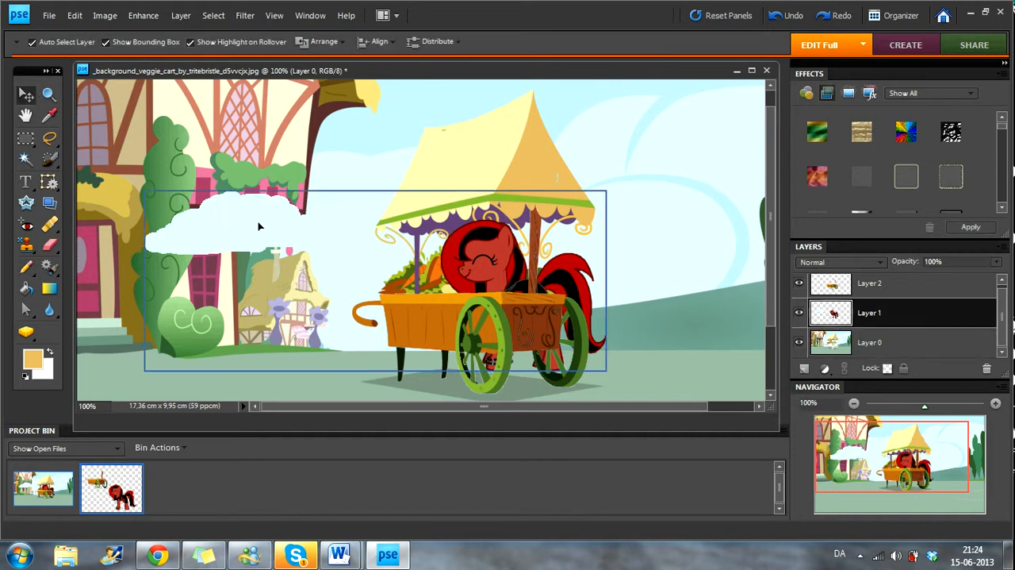
click(279, 124)
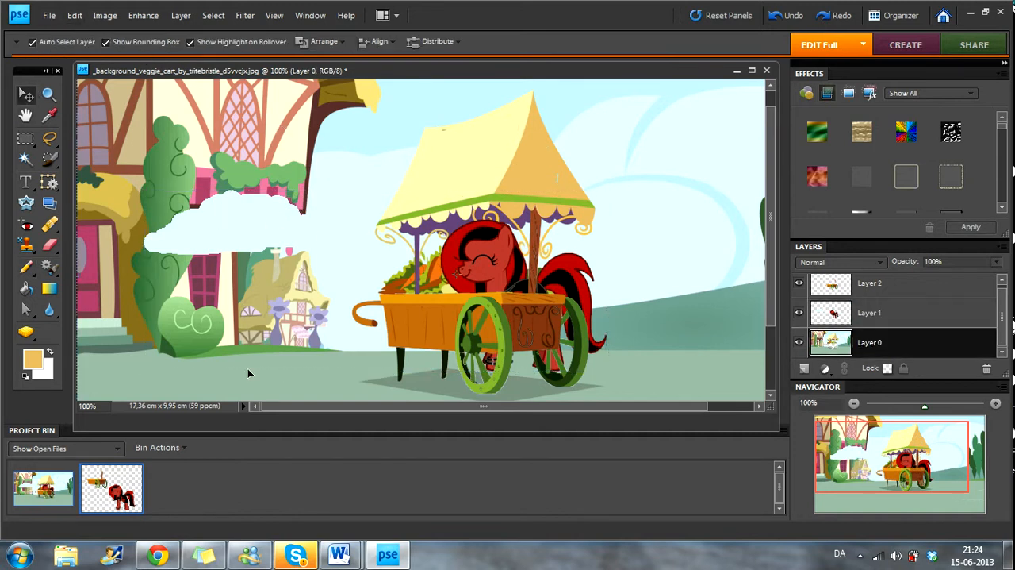
Step: Switch to Chrome and search Google Images for "candy vector heart"
click(173, 553)
click(873, 8)
text(g)
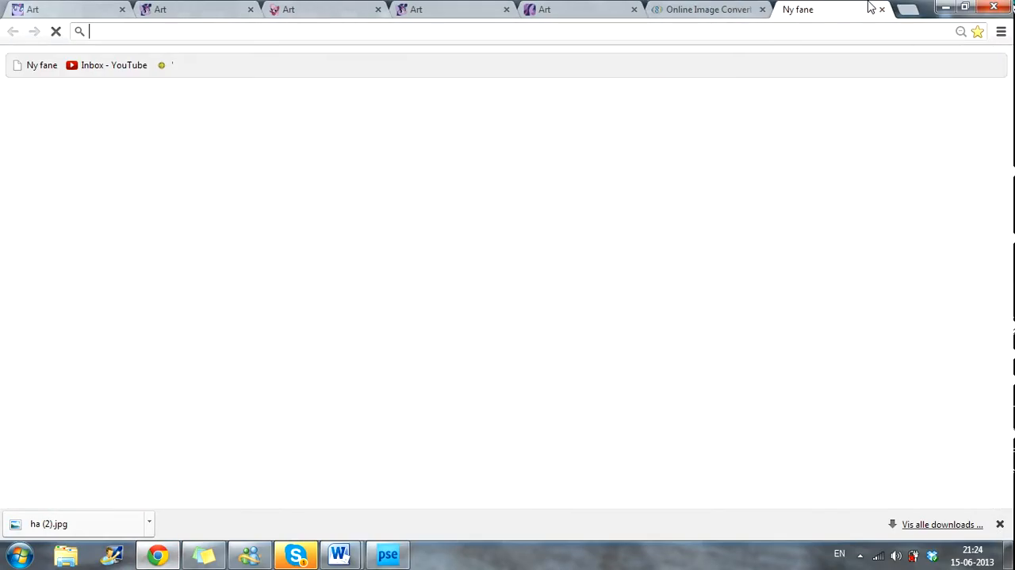
key(Return)
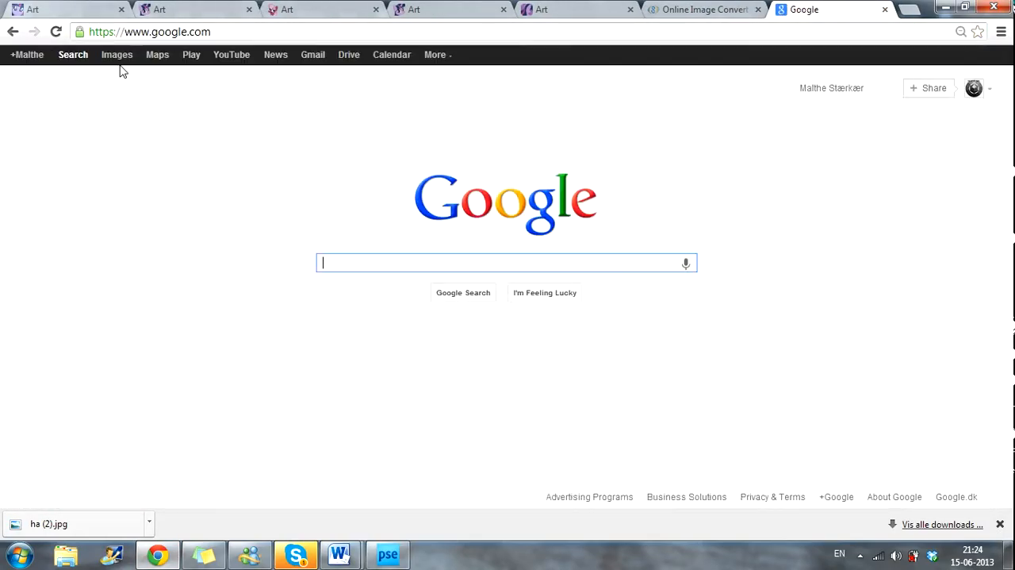
click(125, 61)
text(can)
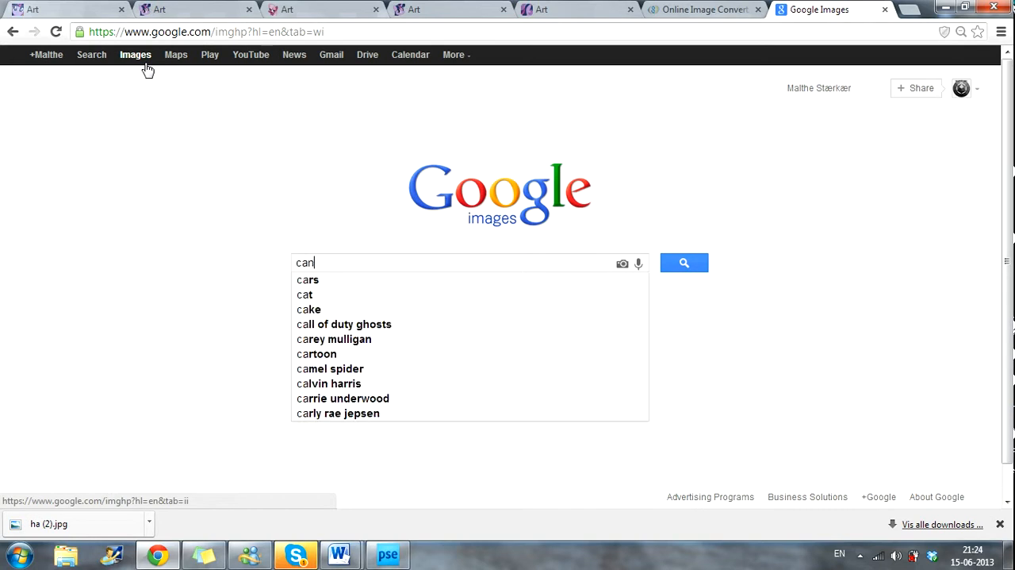
text(dy vector)
key(Return)
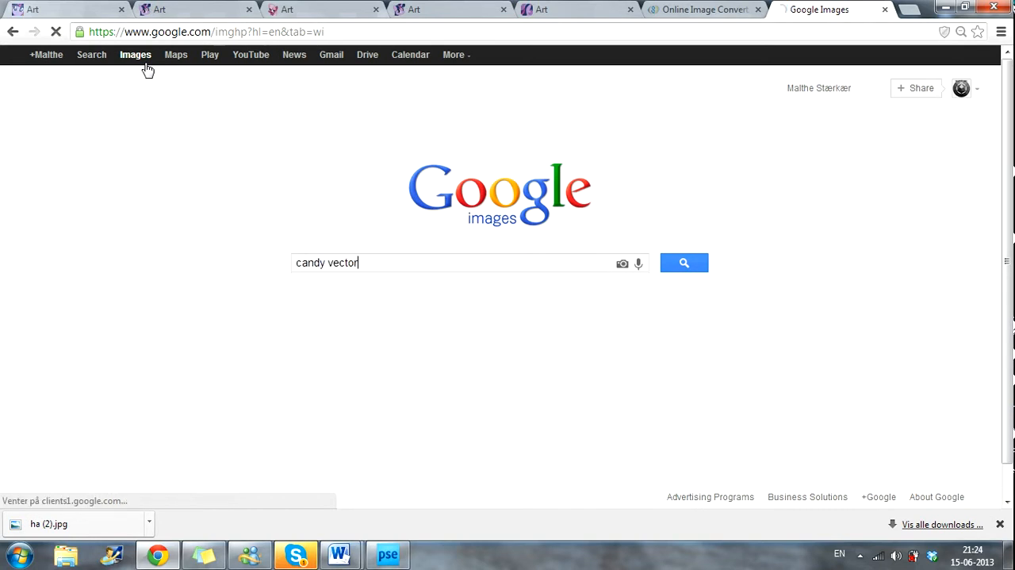
text(heart)
key(Return)
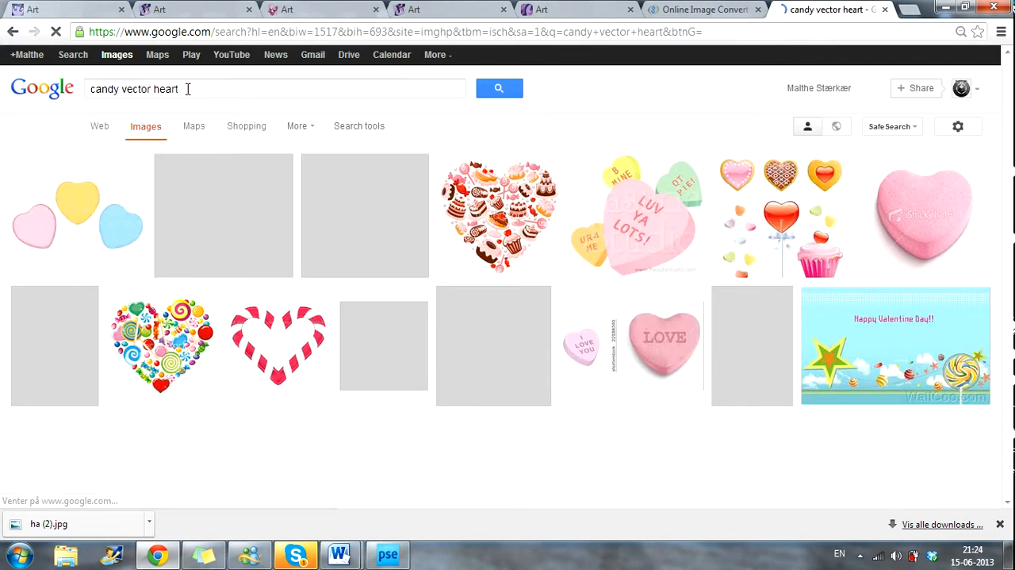
Step: Copy the image of pink, yellow and blue candy hearts and create a new Photoshop Elements document from the clipboard
click(70, 214)
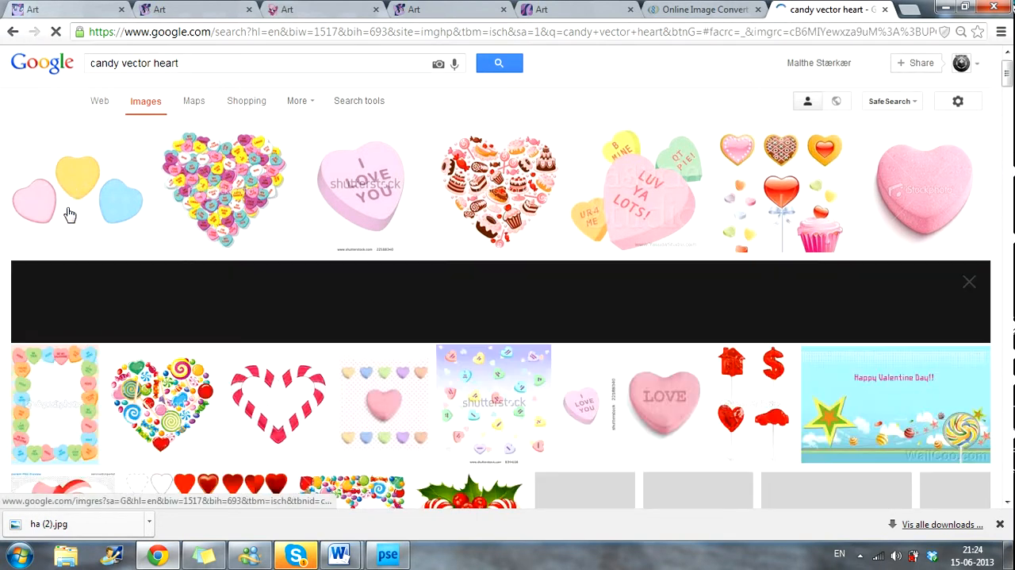
right_click(355, 271)
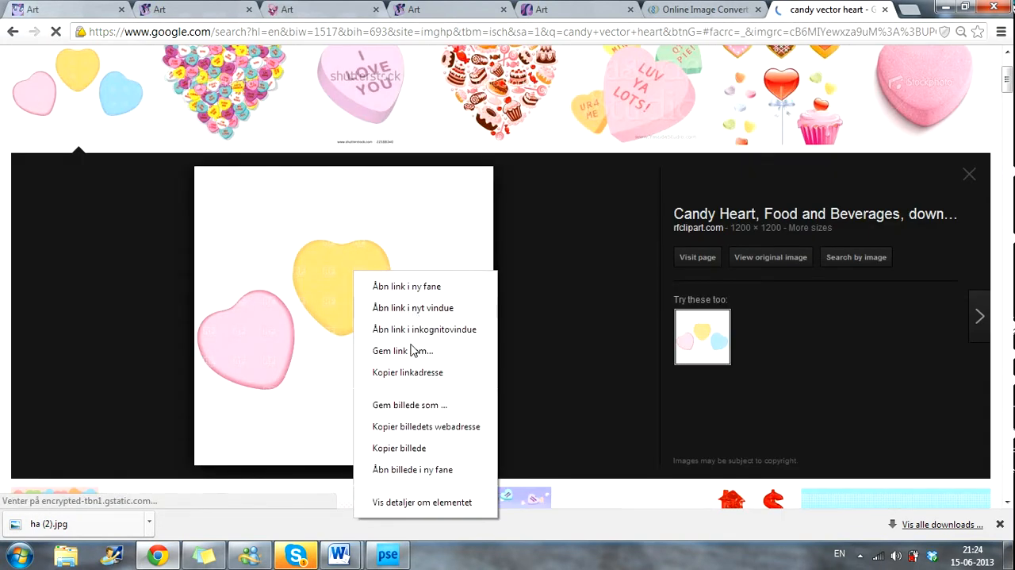
click(399, 448)
click(387, 553)
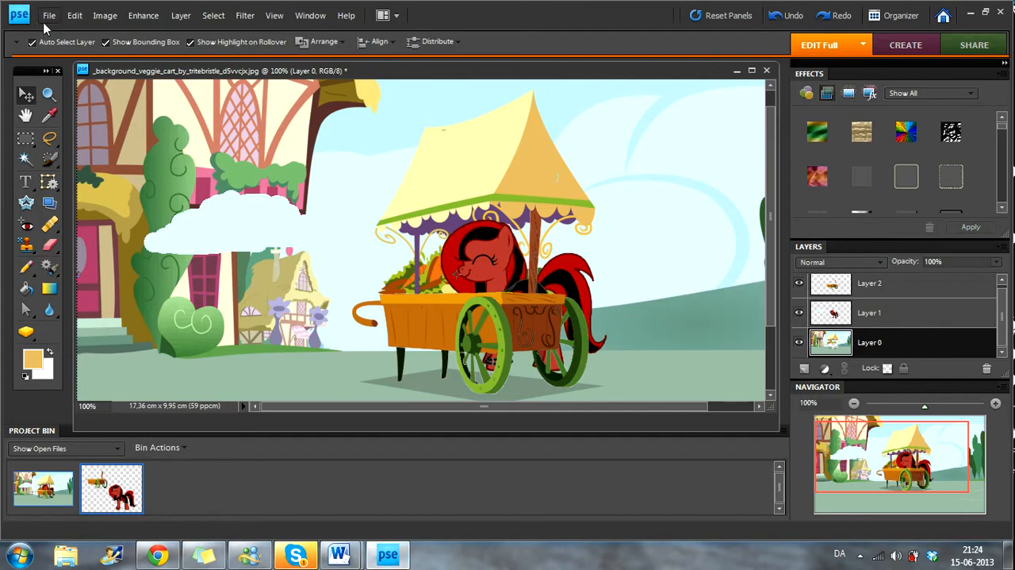
click(49, 15)
mouse_move(80, 24)
click(318, 41)
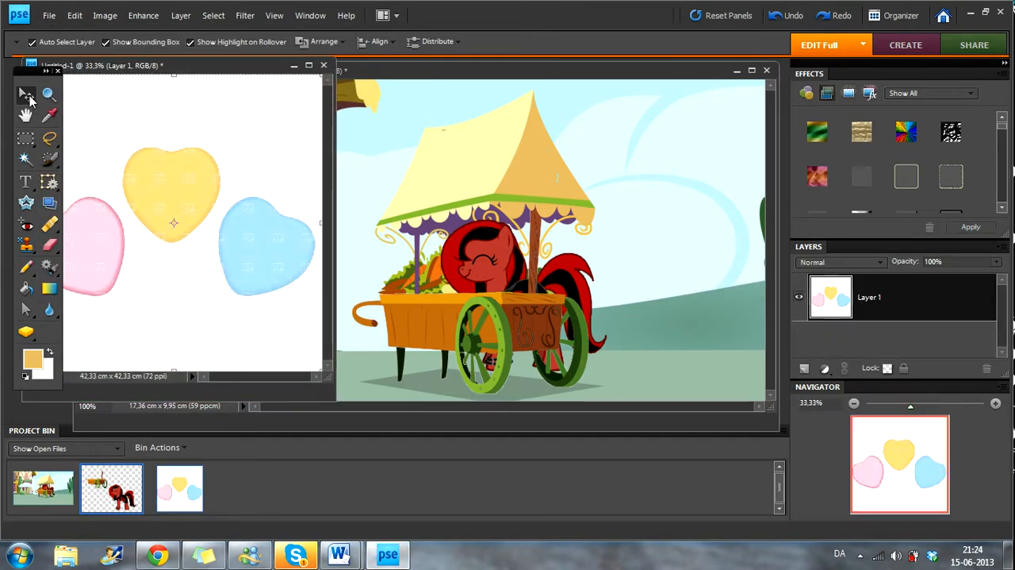
Step: Delete the white background around the three candy hearts using the Magic Wand at tolerance 32
click(25, 157)
click(232, 123)
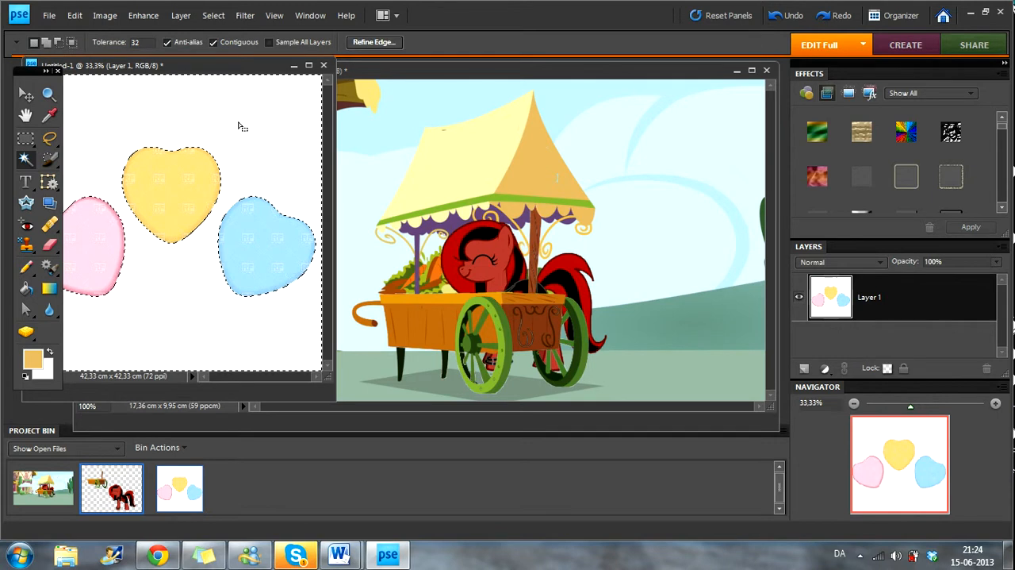
key(Delete)
Step: Copy the candy hearts into the cart image, scale them to 10.1% and position them on the awning's pale yellow side
click(25, 94)
drag(173, 187, 538, 175)
right_click(635, 177)
click(665, 184)
drag(124, 89, 449, 258)
drag(549, 313, 155, 148)
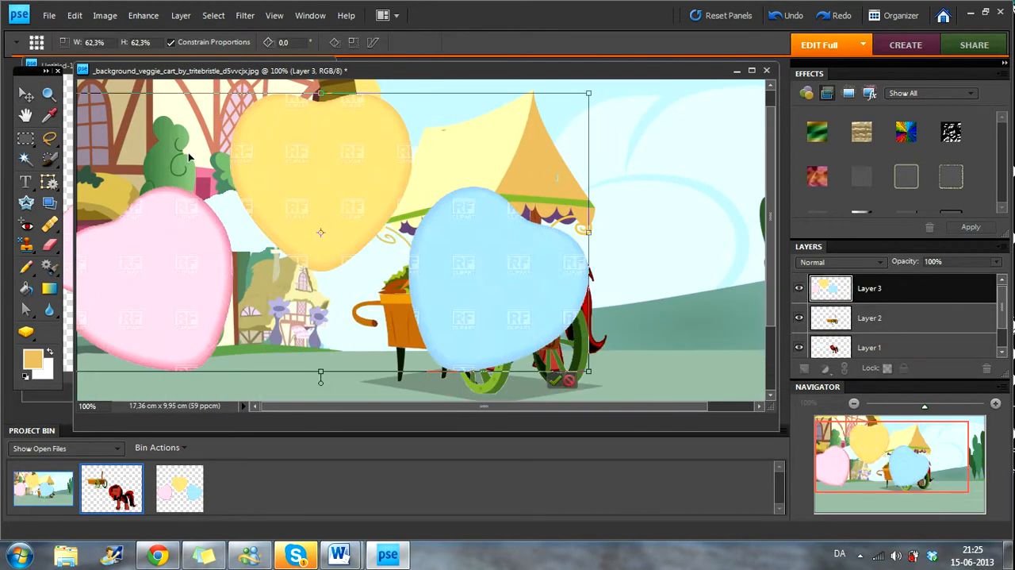
drag(418, 195, 575, 218)
drag(218, 114, 461, 164)
drag(449, 162, 455, 157)
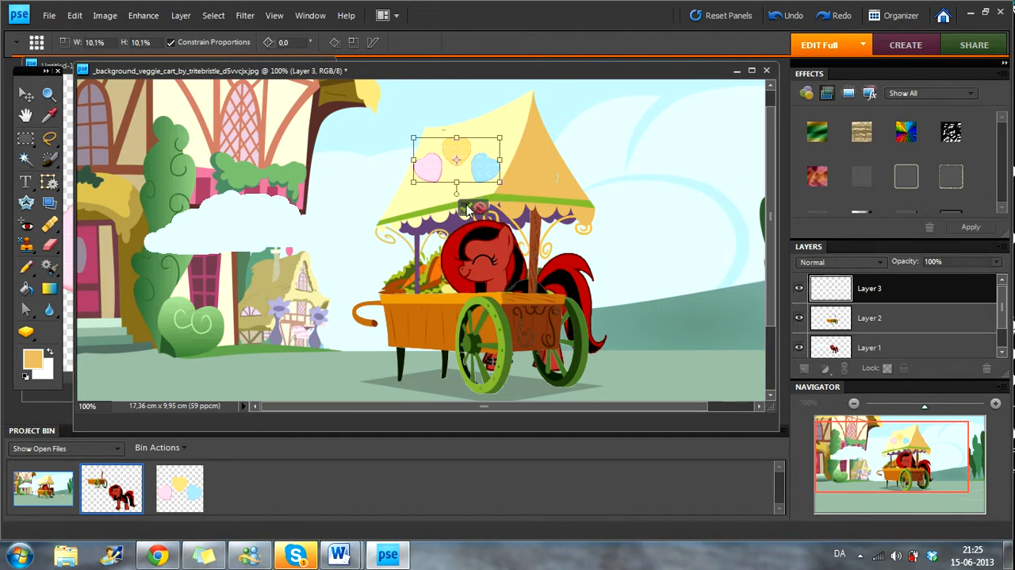
click(466, 208)
click(107, 16)
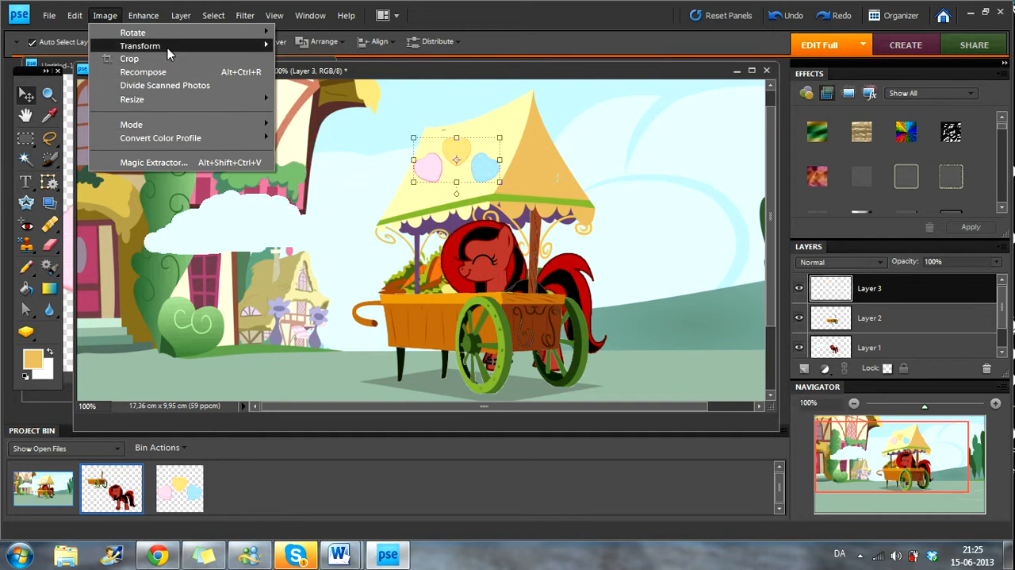
mouse_move(167, 46)
click(307, 85)
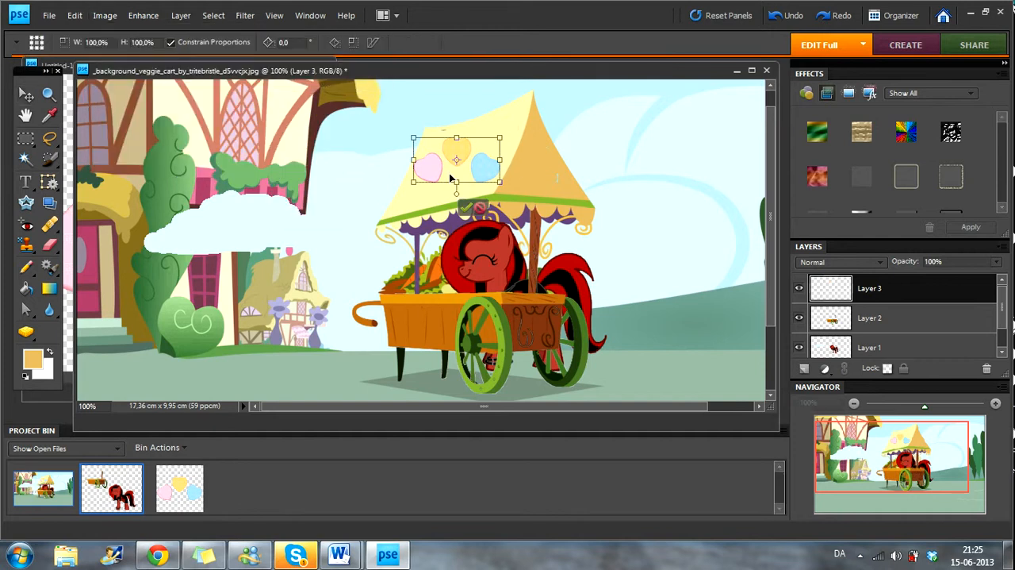
drag(500, 160, 494, 92)
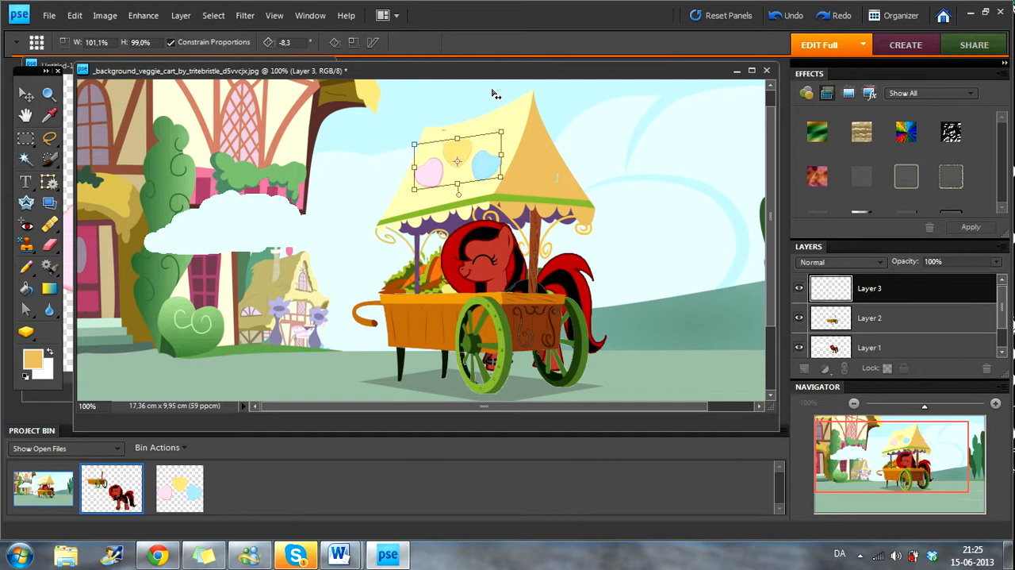
click(437, 199)
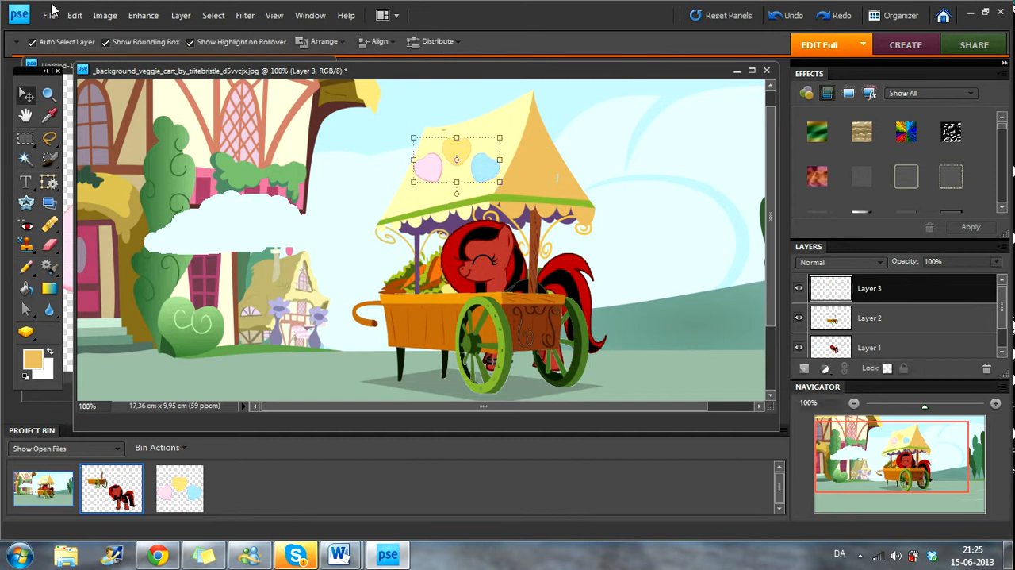
click(104, 16)
mouse_move(140, 45)
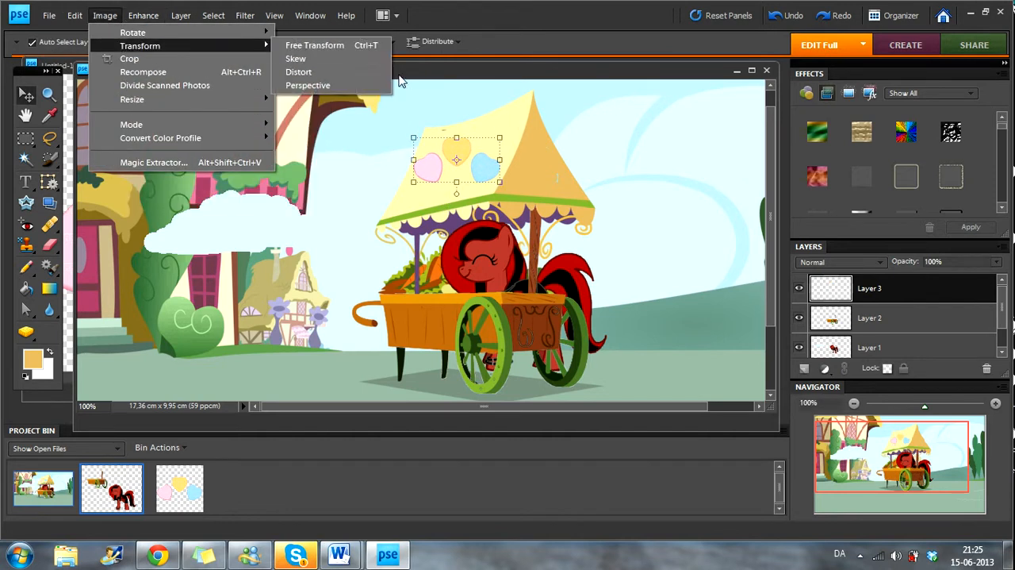
click(333, 84)
drag(412, 183, 424, 160)
click(478, 196)
click(105, 15)
mouse_move(158, 32)
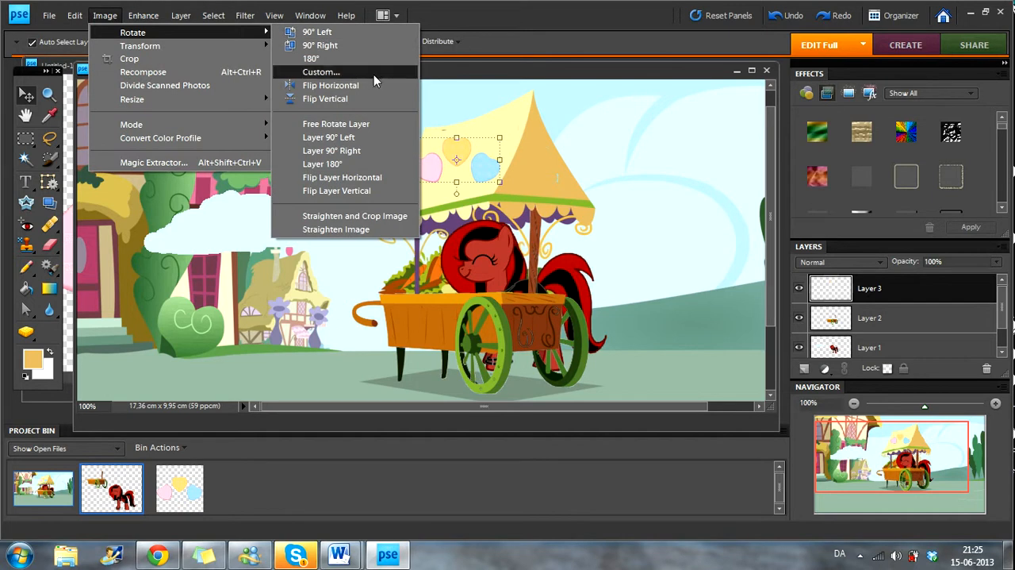
click(308, 85)
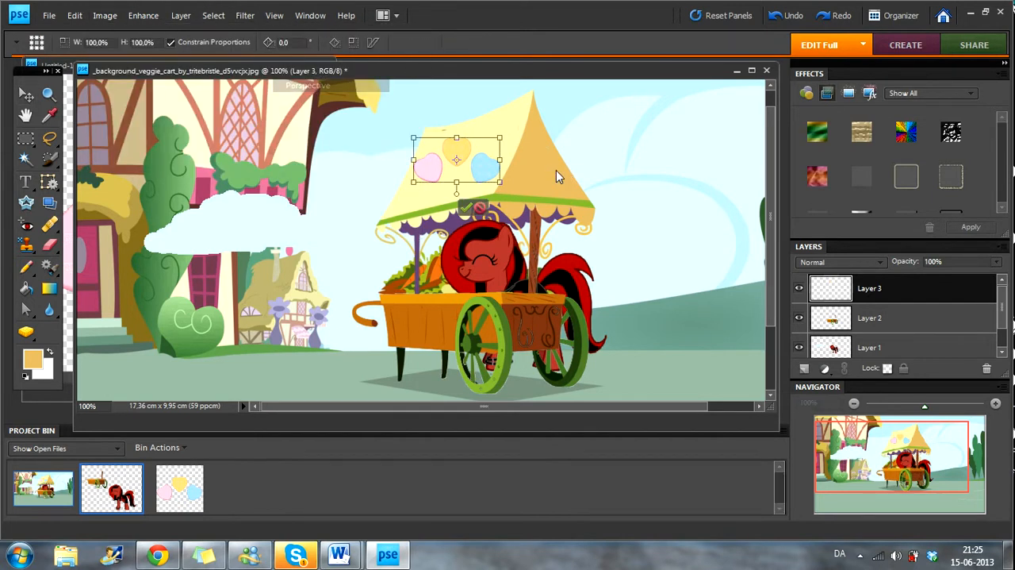
drag(500, 185, 527, 166)
click(509, 192)
Step: Apply a Perspective transform to the candy hearts, enlarging the side nearest the awning's front edge to 123% height
click(105, 15)
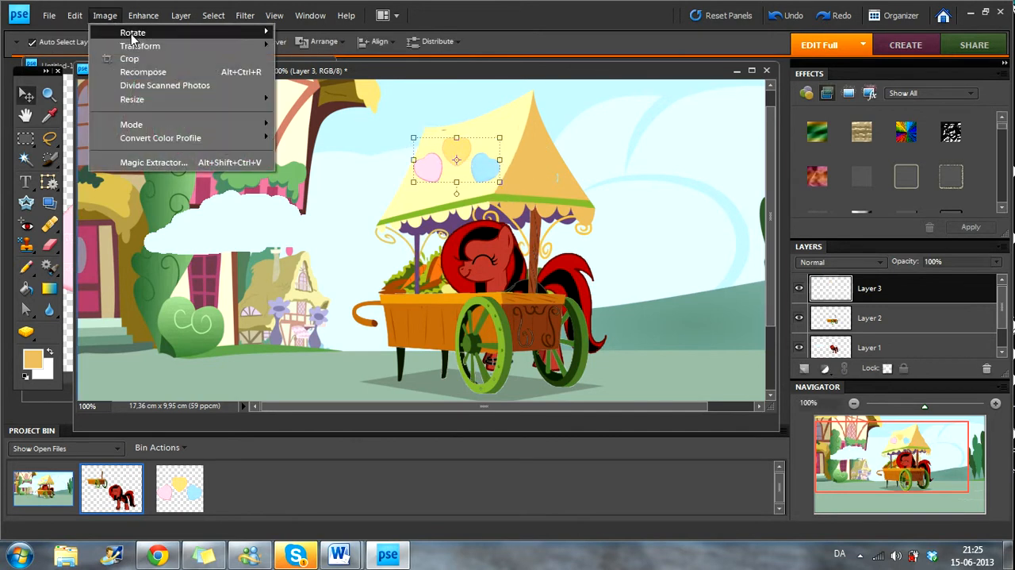
mouse_move(135, 46)
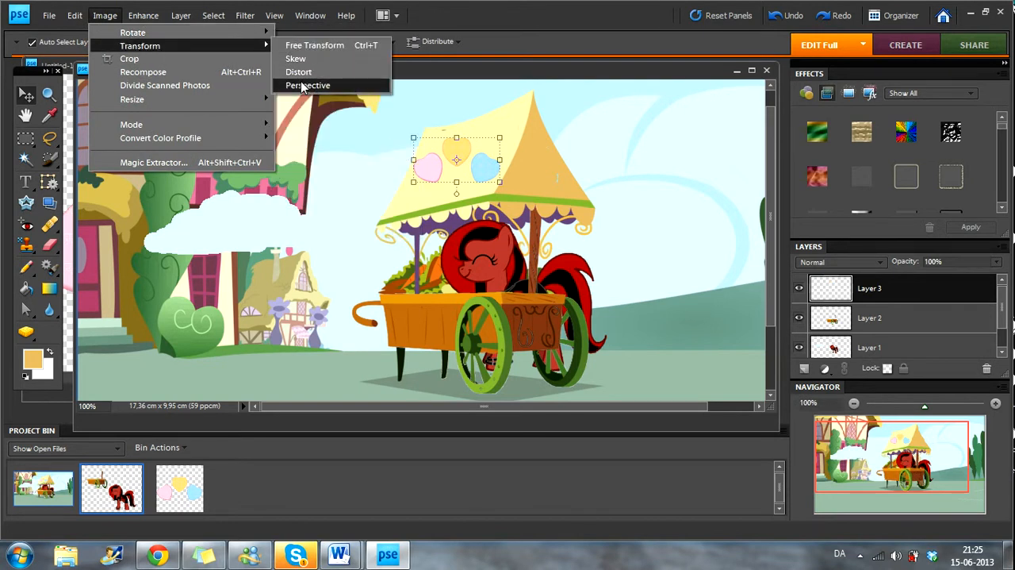
click(361, 85)
mouse_move(500, 139)
mouse_down()
mouse_move(510, 135)
mouse_move(501, 134)
mouse_up()
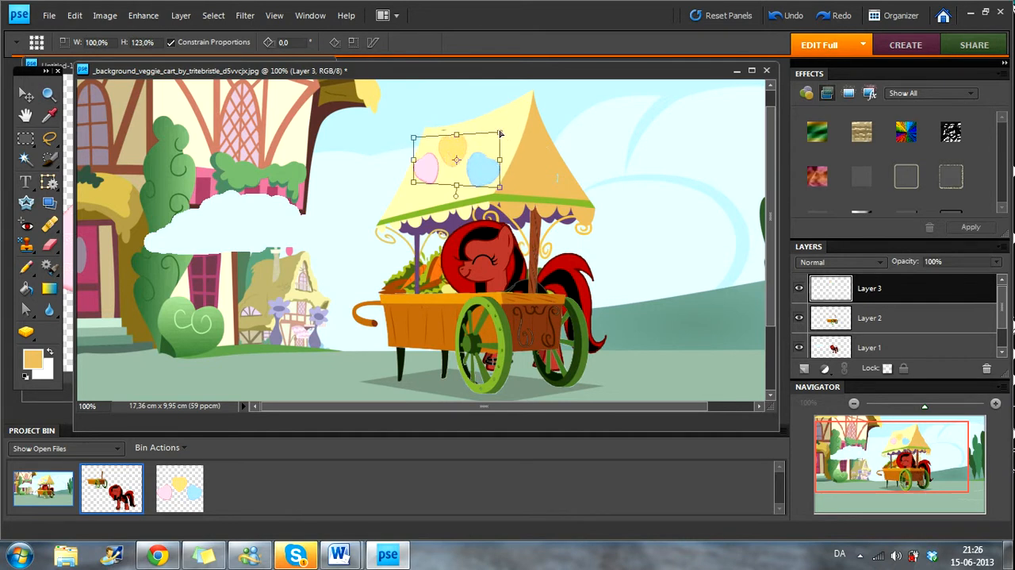
click(467, 213)
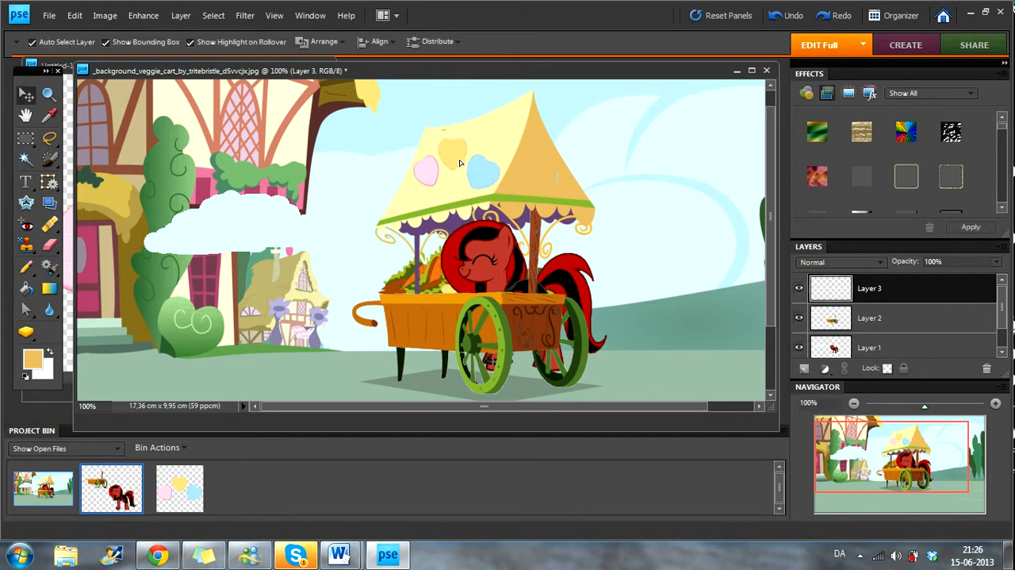
click(459, 157)
Step: Switch to Chrome, search Google Images for "candy vecto" and dismiss the downloads bar
click(147, 559)
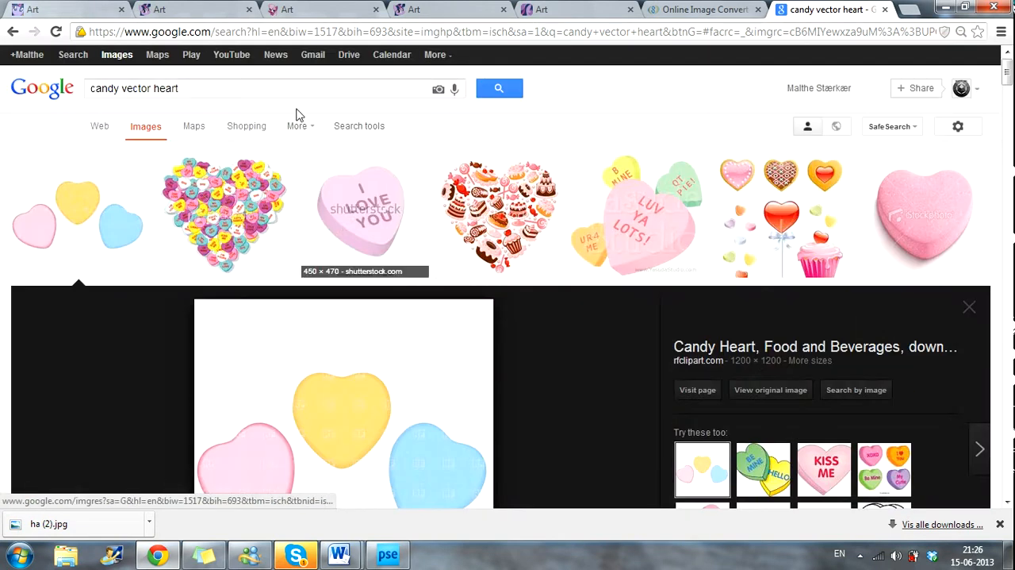
click(290, 87)
click(284, 88)
key(BackSpace)
key(BackSpace)
key(BackSpace)
key(BackSpace)
key(BackSpace)
key(BackSpace)
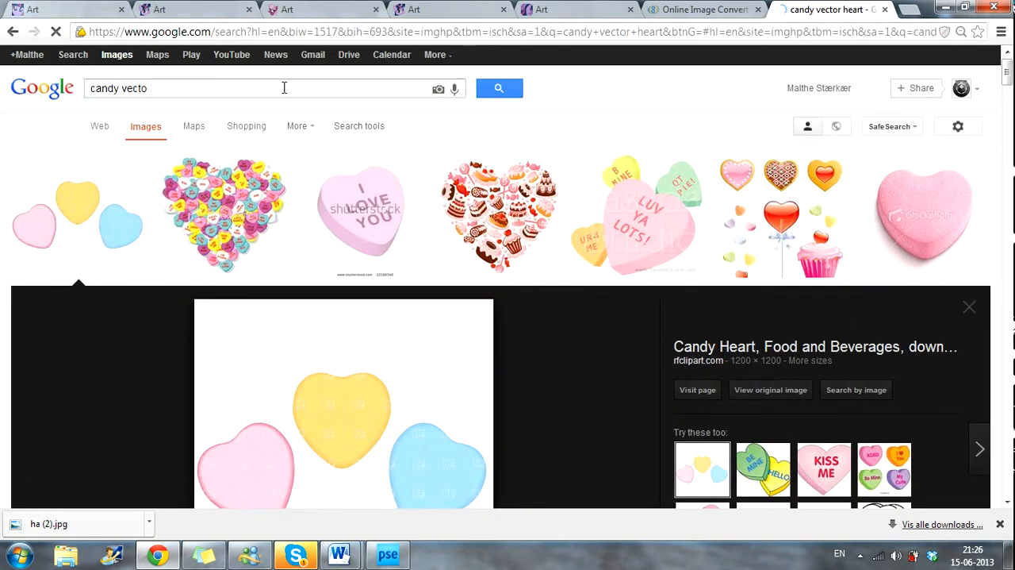
key(Return)
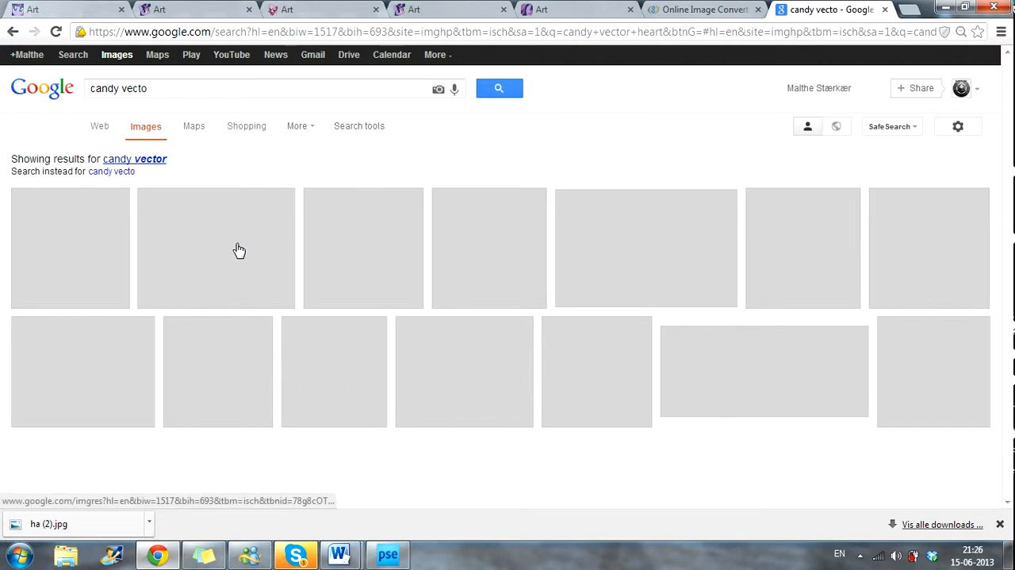
click(1001, 525)
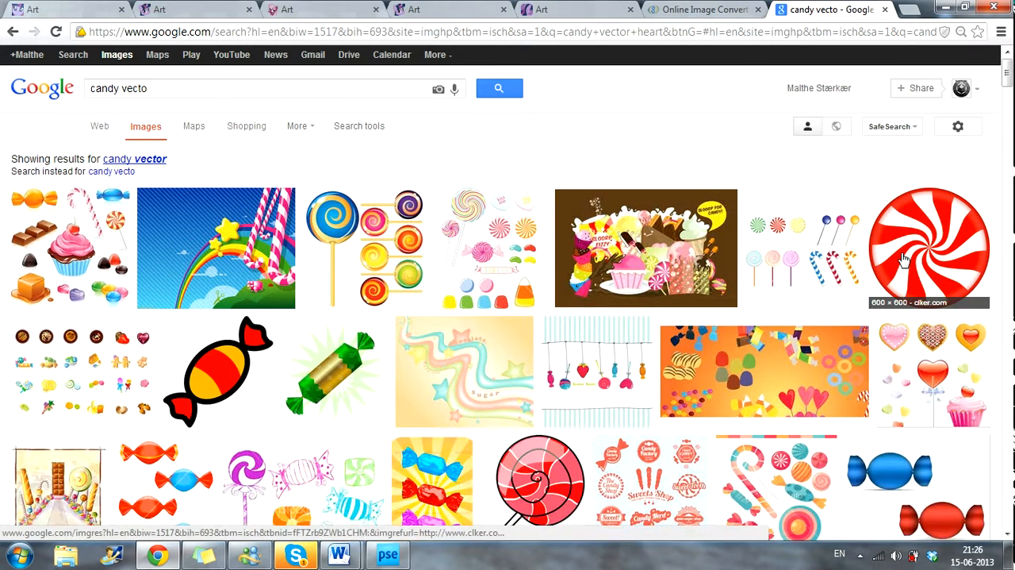
Step: Copy the red-and-white Peppermint Candy clip art and create a new Photoshop Elements document from the clipboard
click(902, 258)
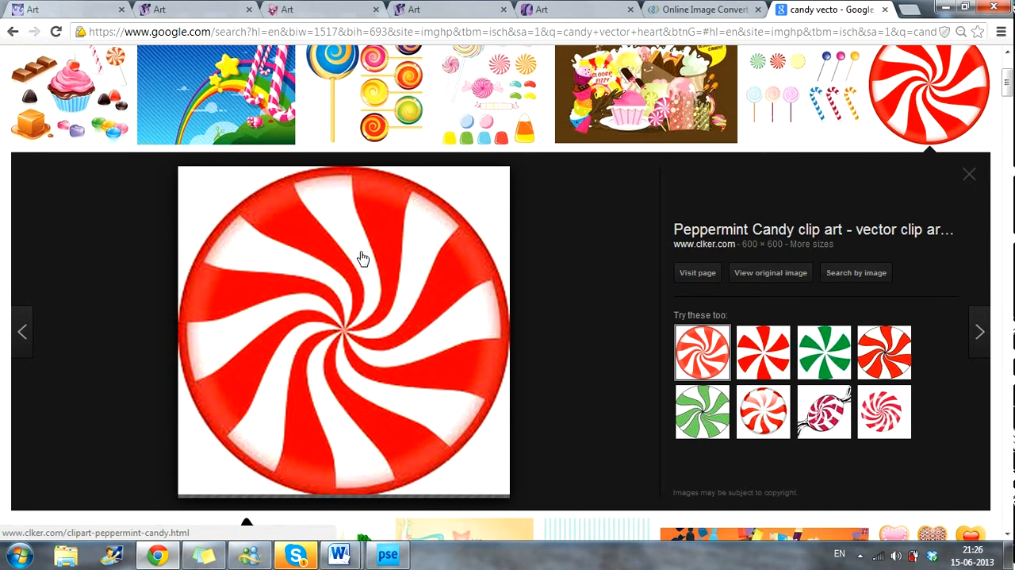
right_click(346, 290)
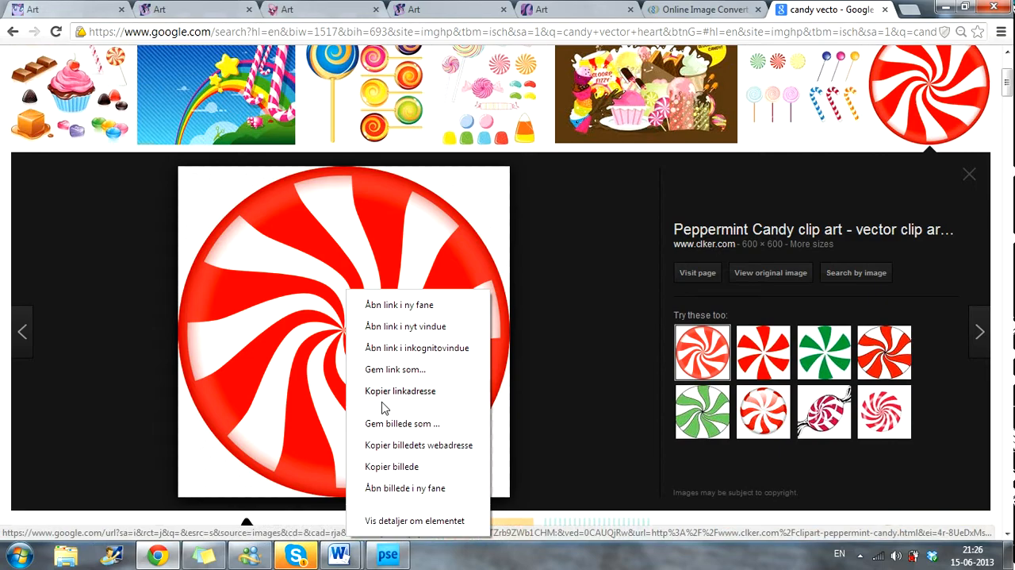
click(379, 465)
click(388, 554)
click(48, 15)
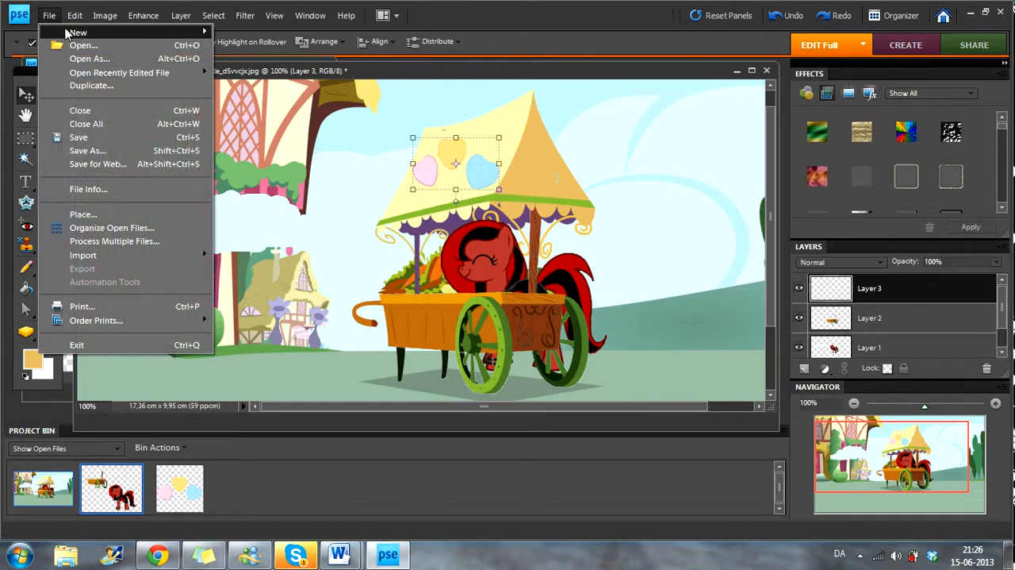
mouse_move(68, 32)
click(261, 50)
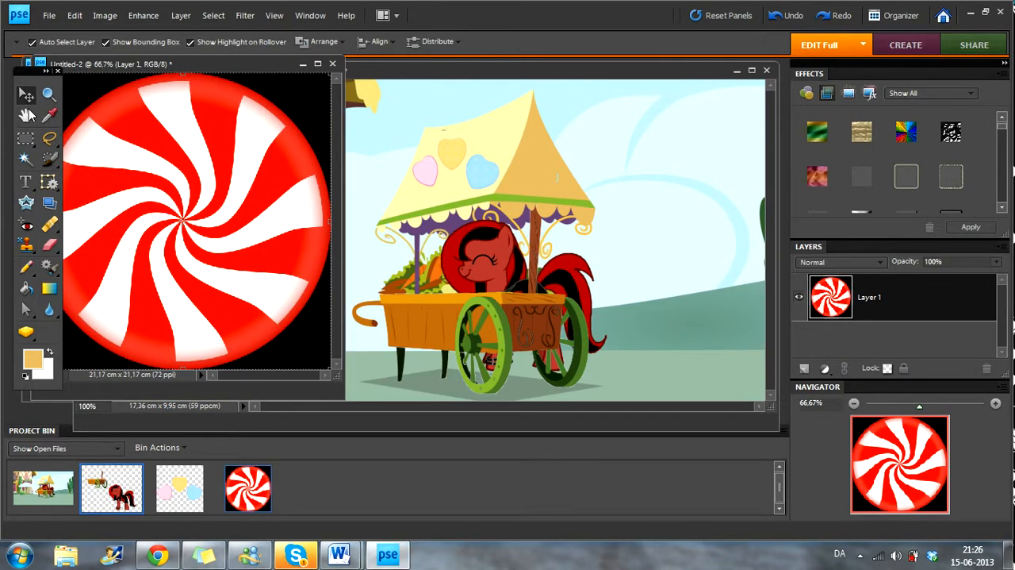
Step: Delete the black background in all four corners around the peppermint candy using the Magic Wand at tolerance 32
click(25, 158)
click(317, 351)
key(Delete)
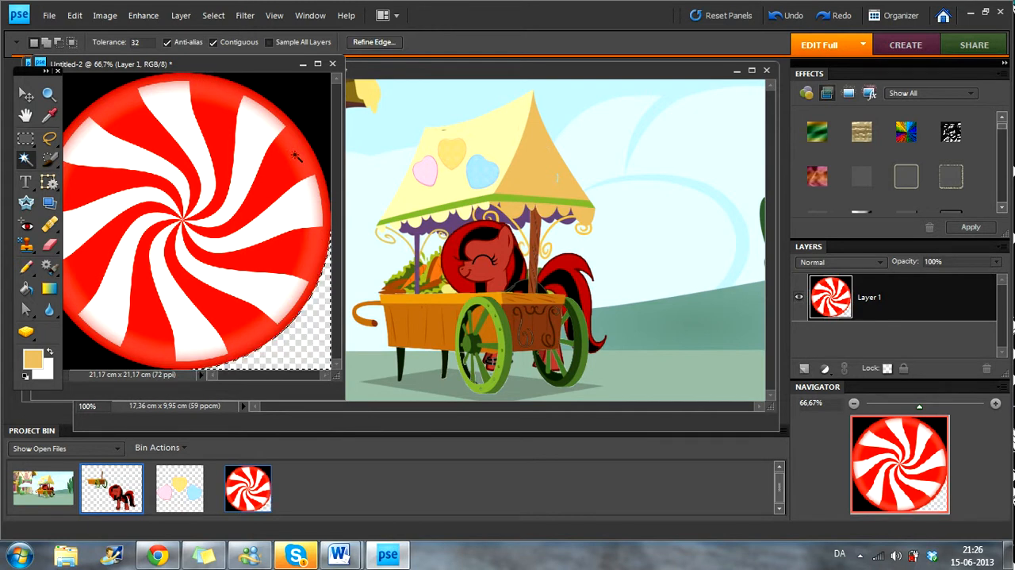
click(299, 102)
key(Delete)
click(91, 89)
key(Delete)
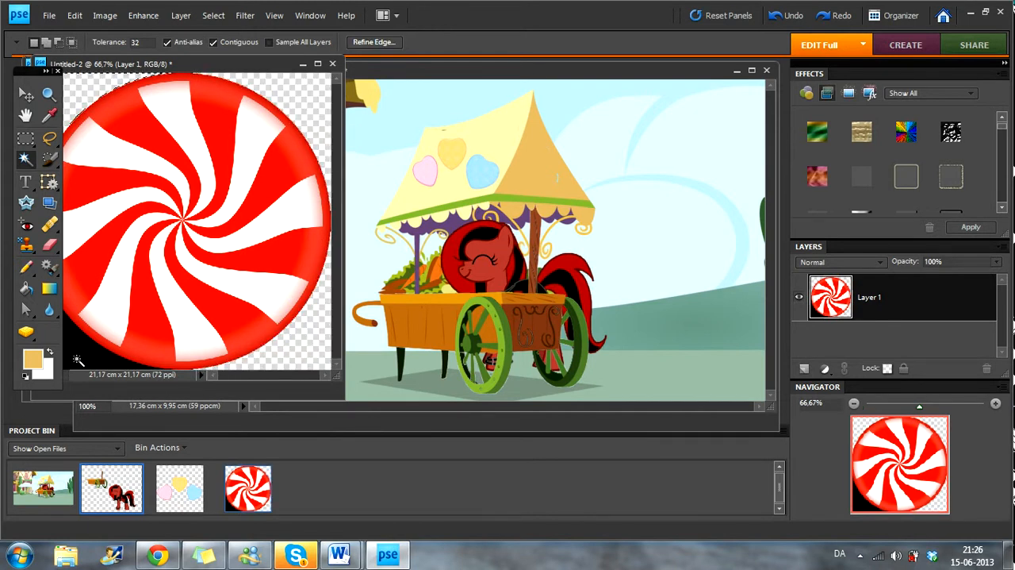
click(73, 360)
key(Delete)
key(v)
drag(165, 112, 218, 127)
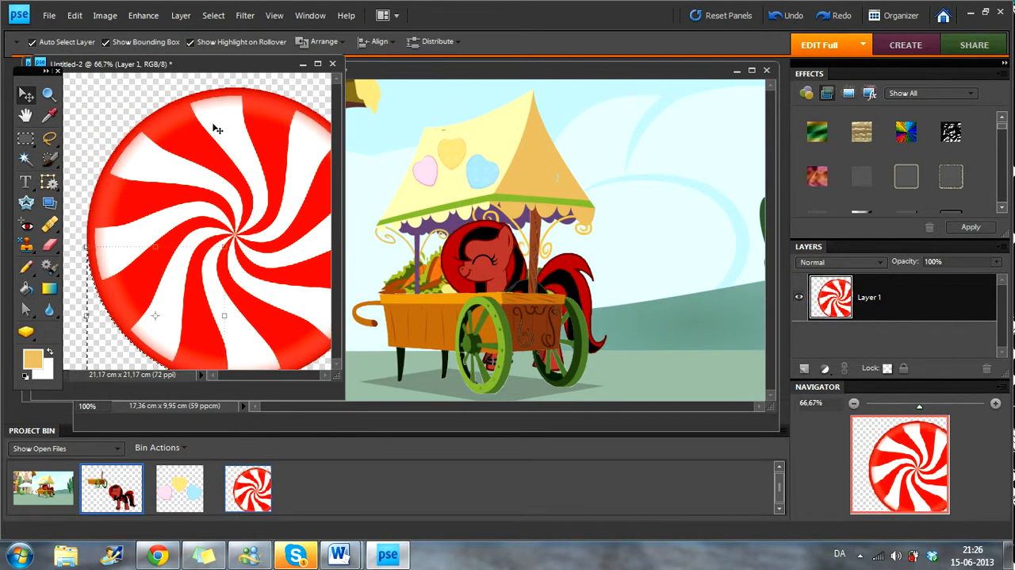
drag(172, 177, 174, 173)
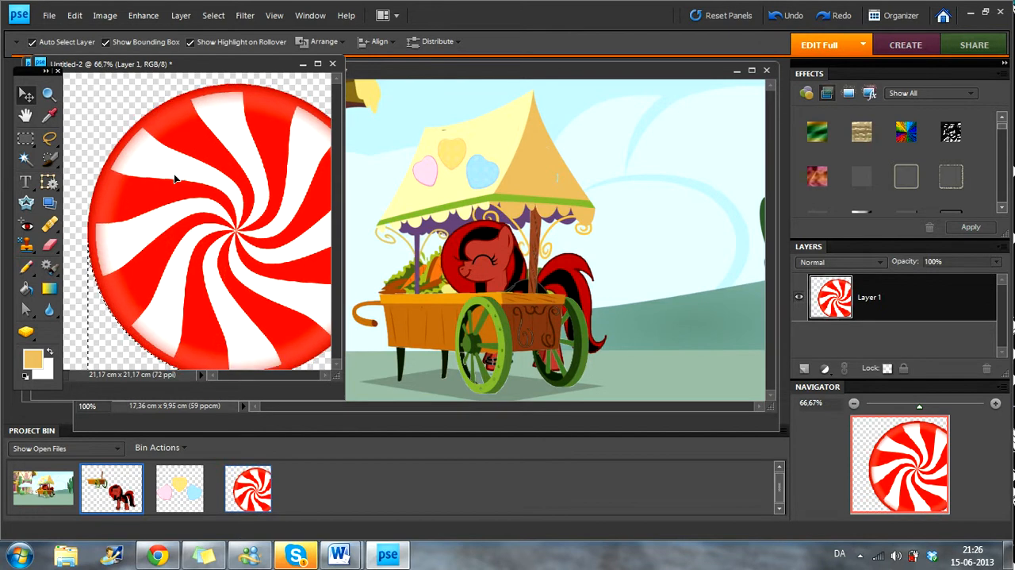
click(25, 181)
click(92, 129)
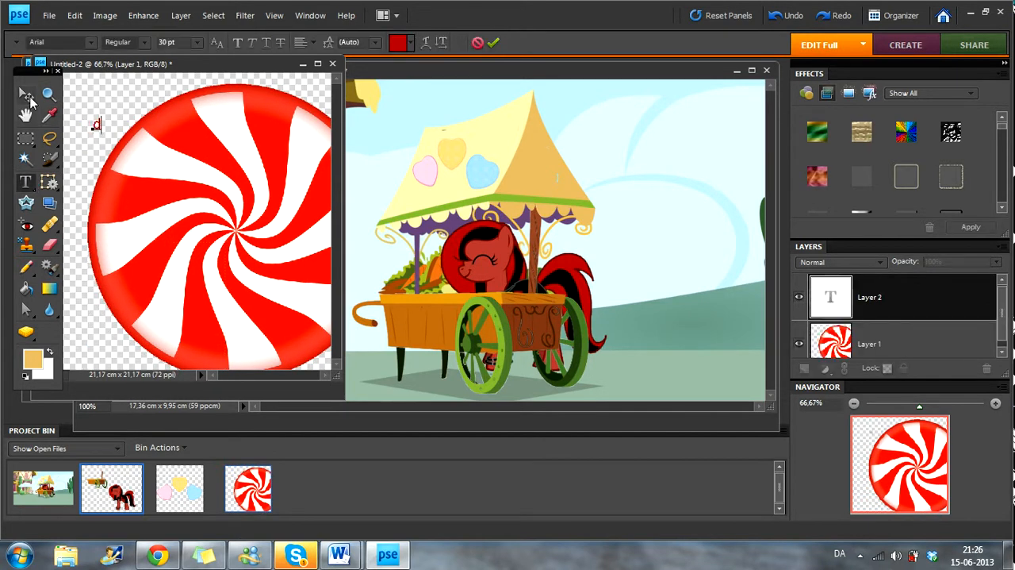
click(26, 95)
Step: Shrink the peppermint candy, bring it into the cart image and position it on the awning's orange triangular side
click(85, 80)
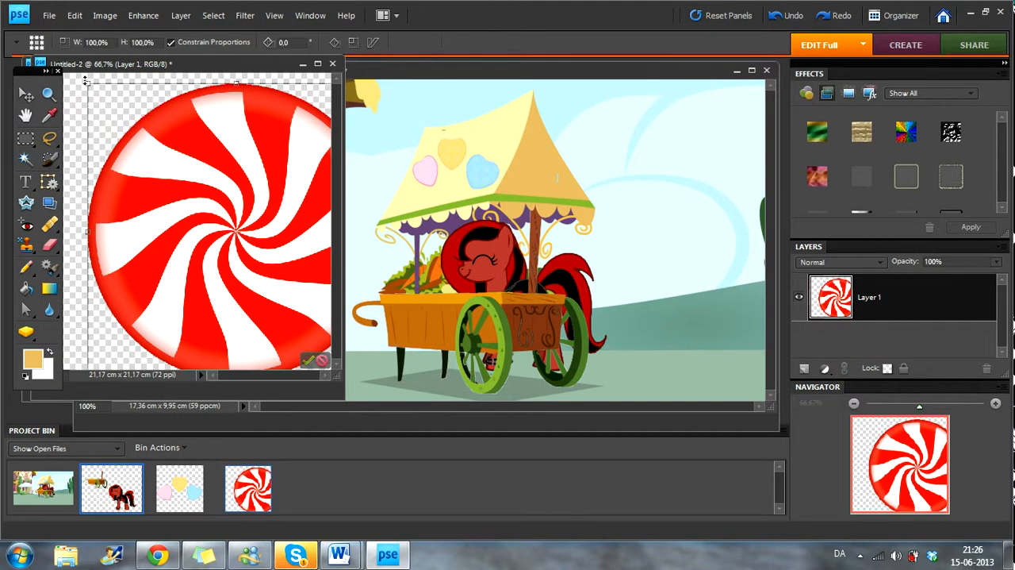
drag(88, 82, 222, 217)
drag(250, 252, 161, 147)
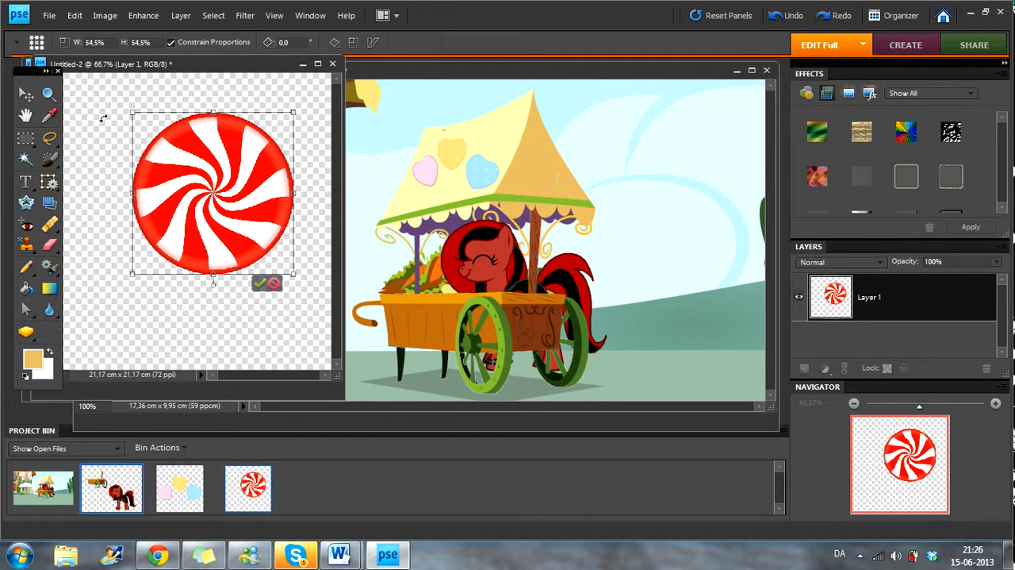
drag(135, 111, 548, 165)
click(267, 304)
click(641, 160)
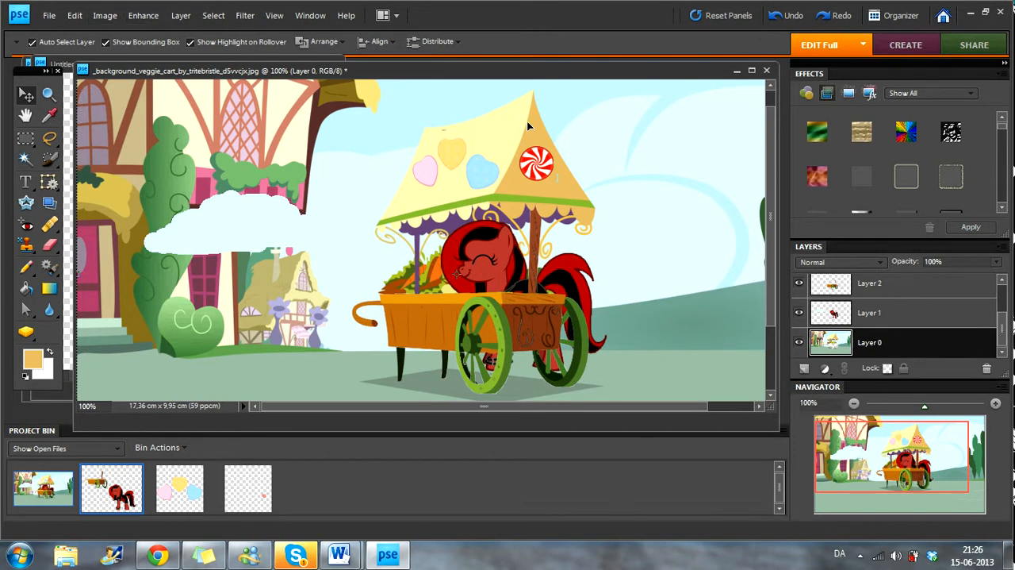
click(142, 15)
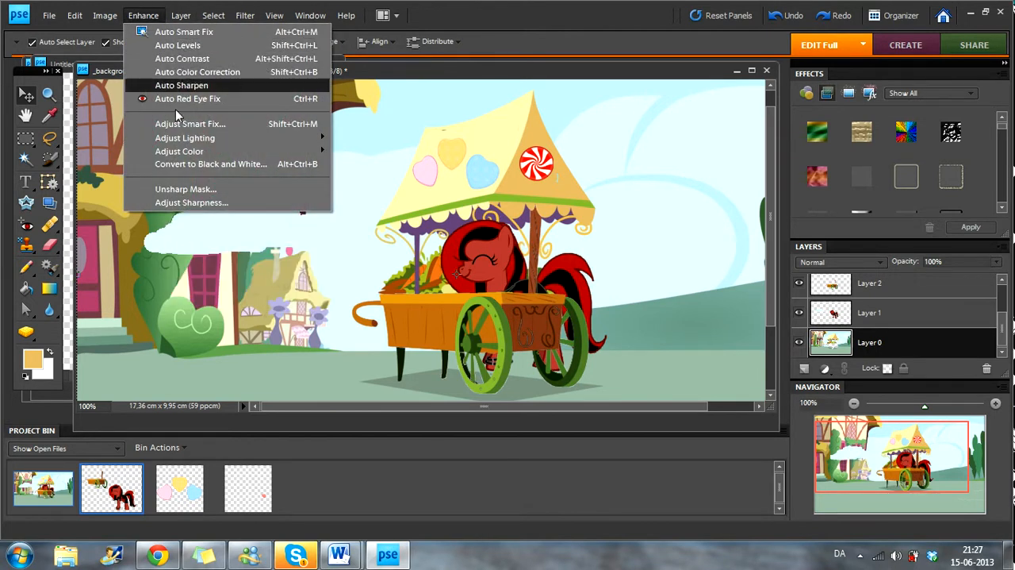
mouse_move(223, 146)
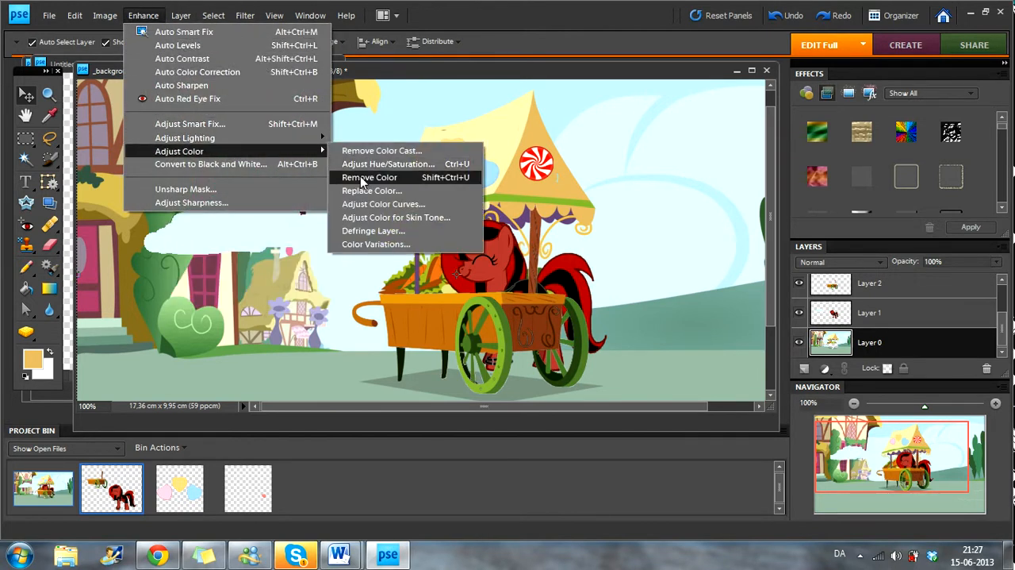
click(371, 165)
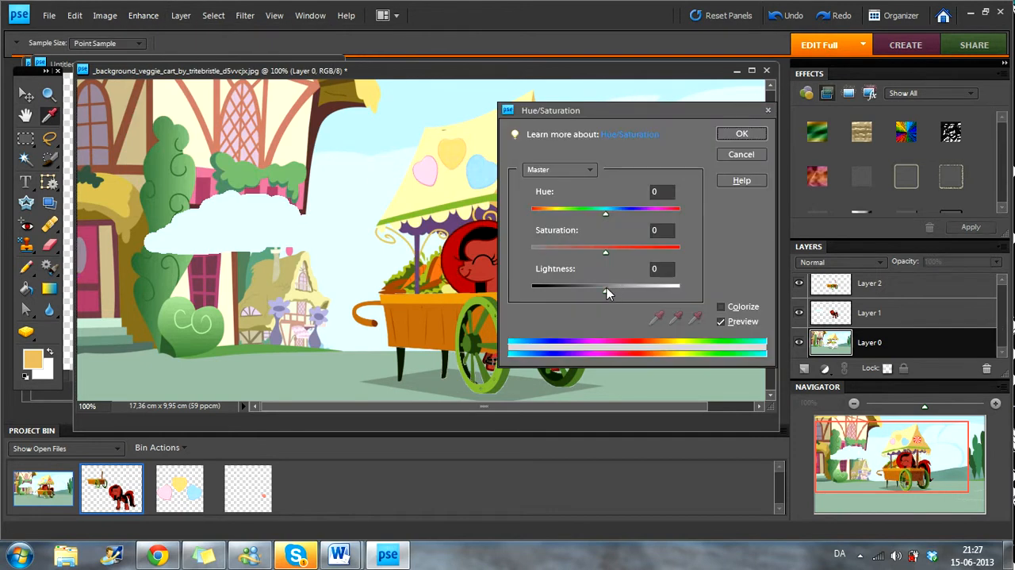
drag(625, 119, 294, 110)
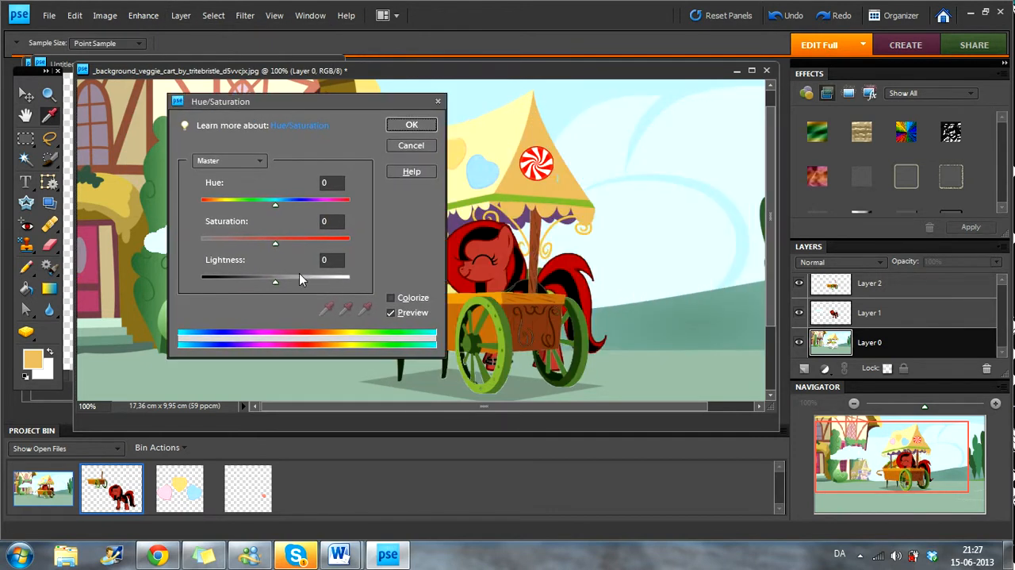
drag(276, 282, 260, 288)
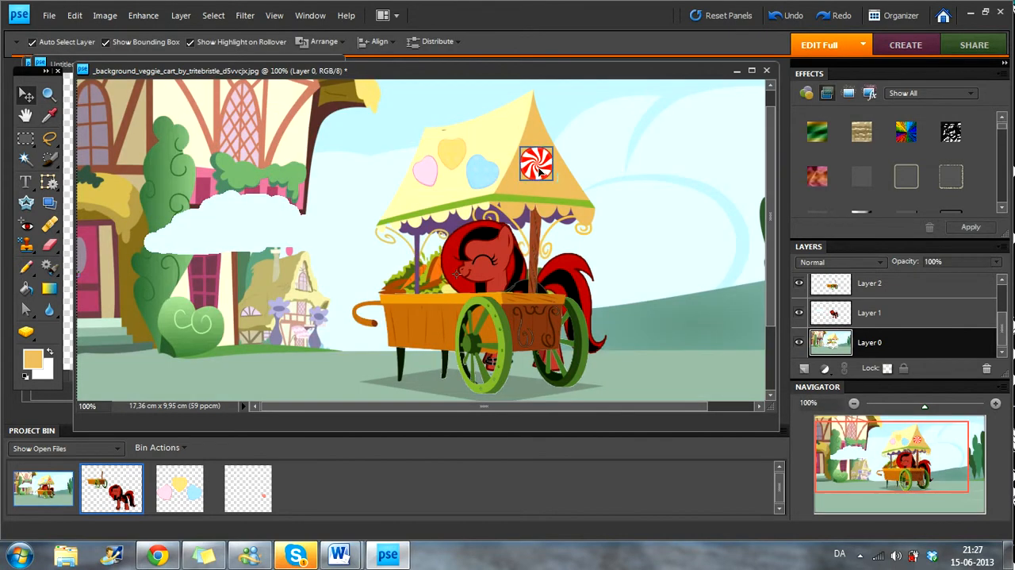
Step: Darken the peppermint candy on the awning with Hue/Saturation, setting its Lightness to -28
click(536, 166)
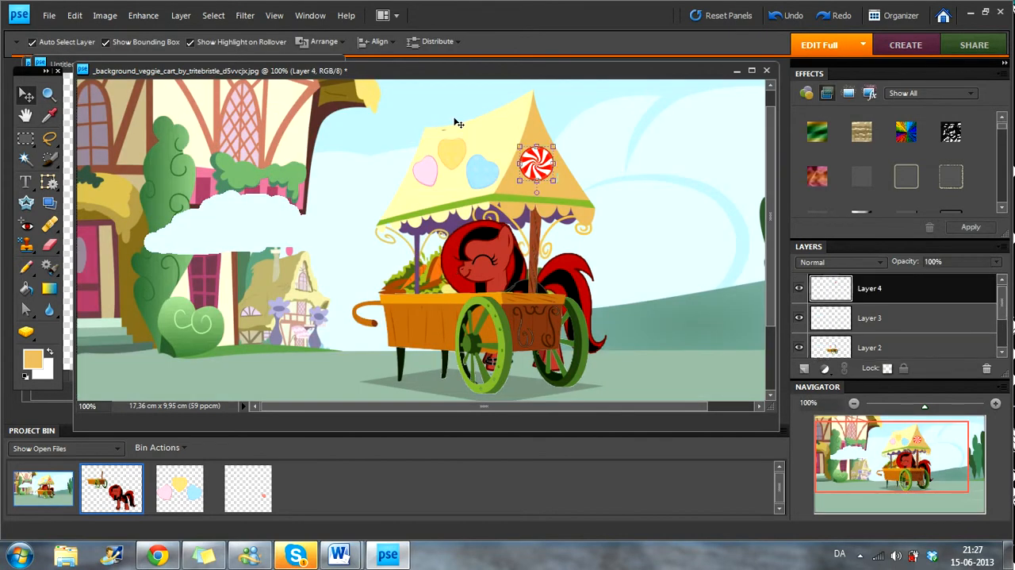
click(145, 15)
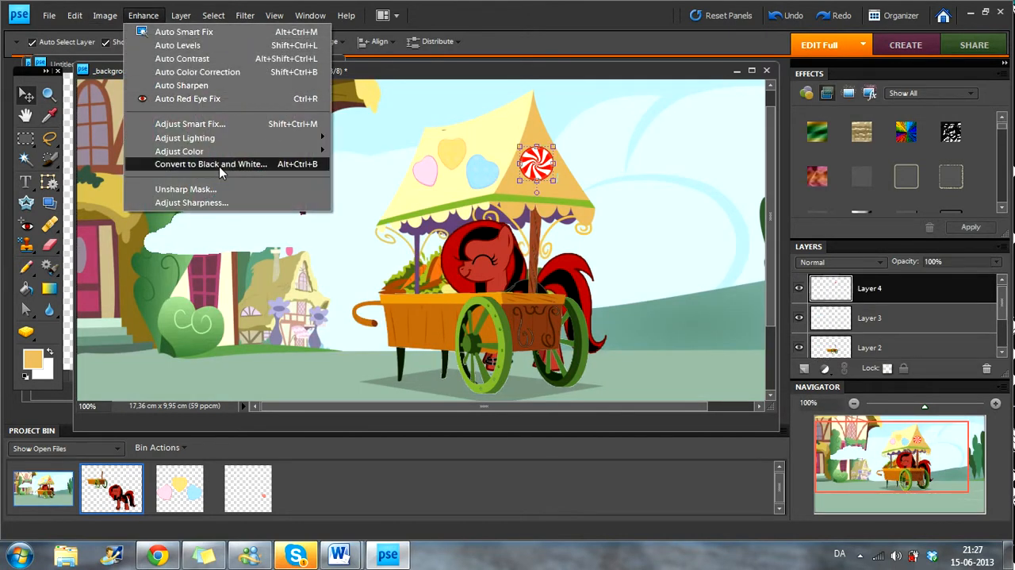
mouse_move(230, 152)
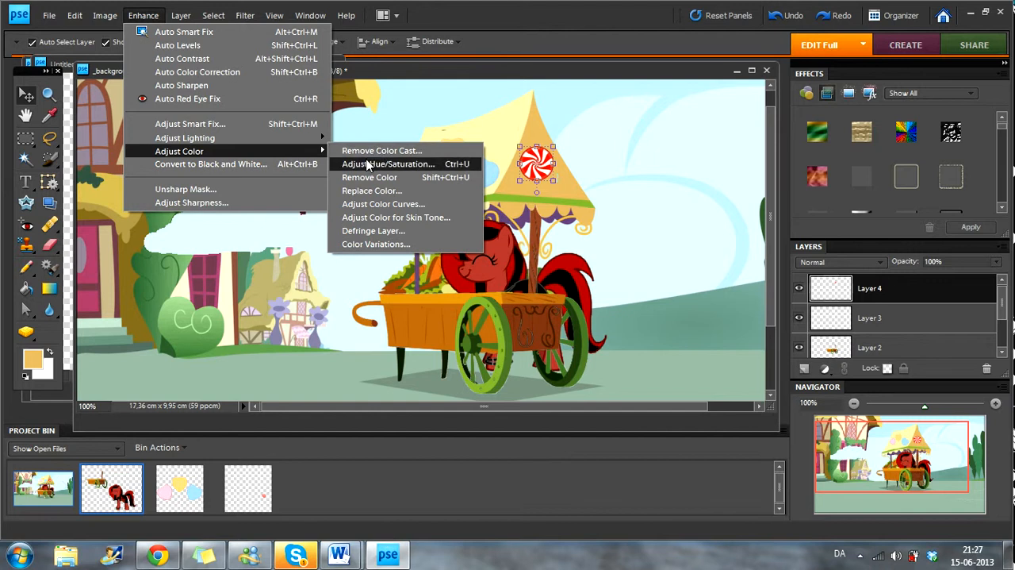
click(365, 162)
drag(276, 284, 255, 298)
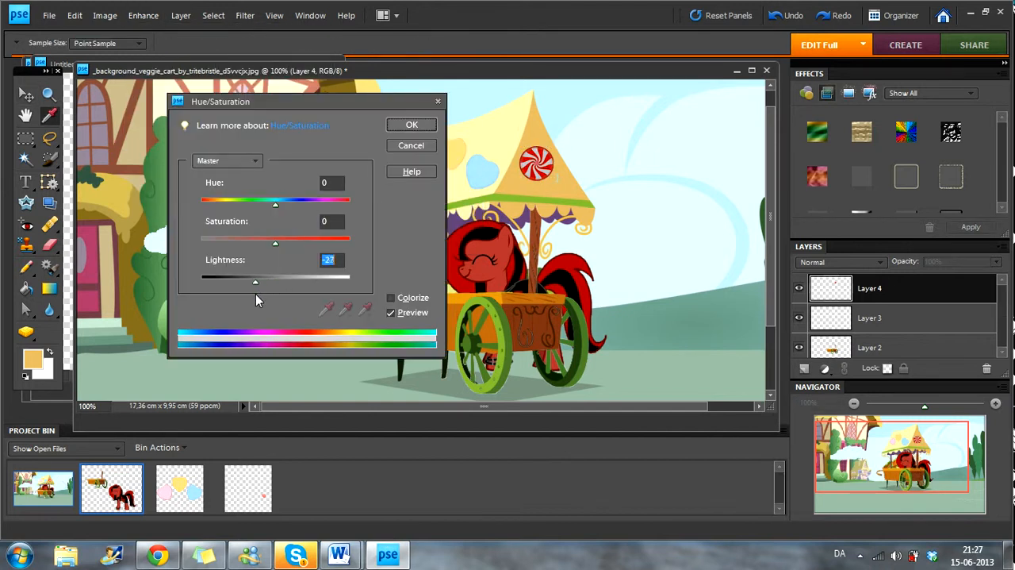
click(411, 125)
key(v)
Step: Sample the red of the pony's mane as the foreground colour with the Eyedropper
click(657, 190)
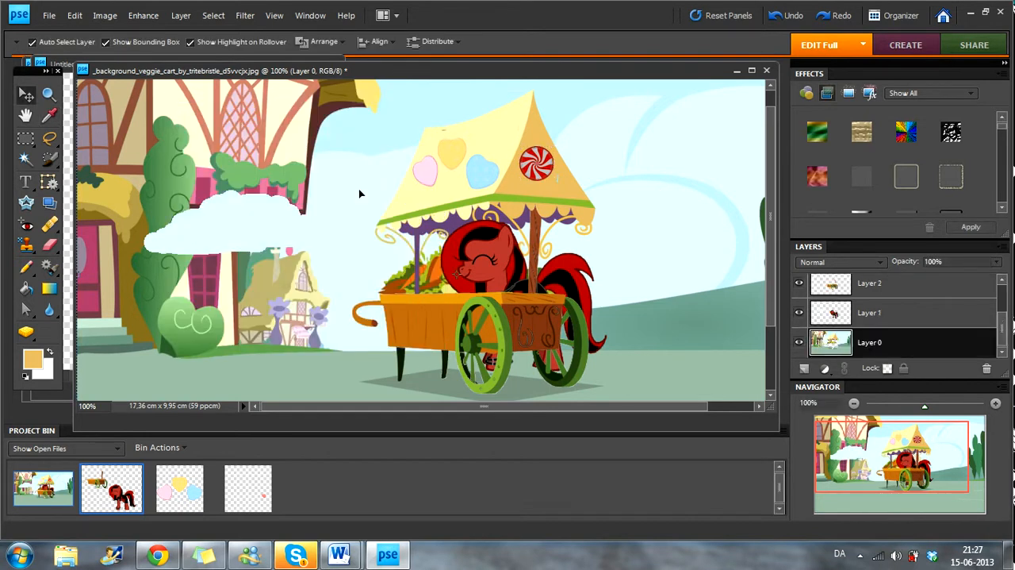
click(50, 116)
click(452, 248)
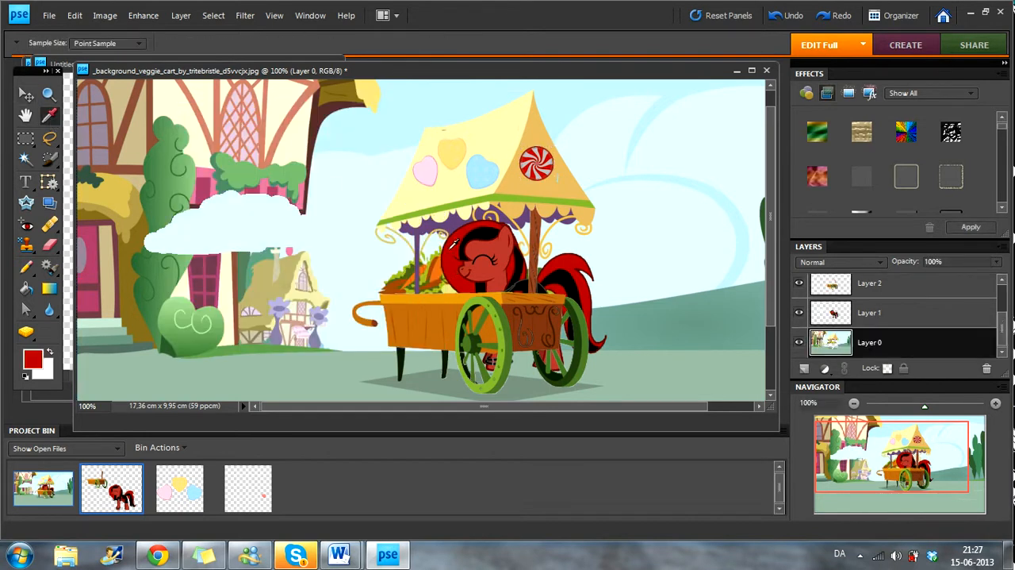
Step: Add the horizontal text "Hello! I am Candy Cane!" in red 30 pt Arial across the upper part of the image
click(24, 183)
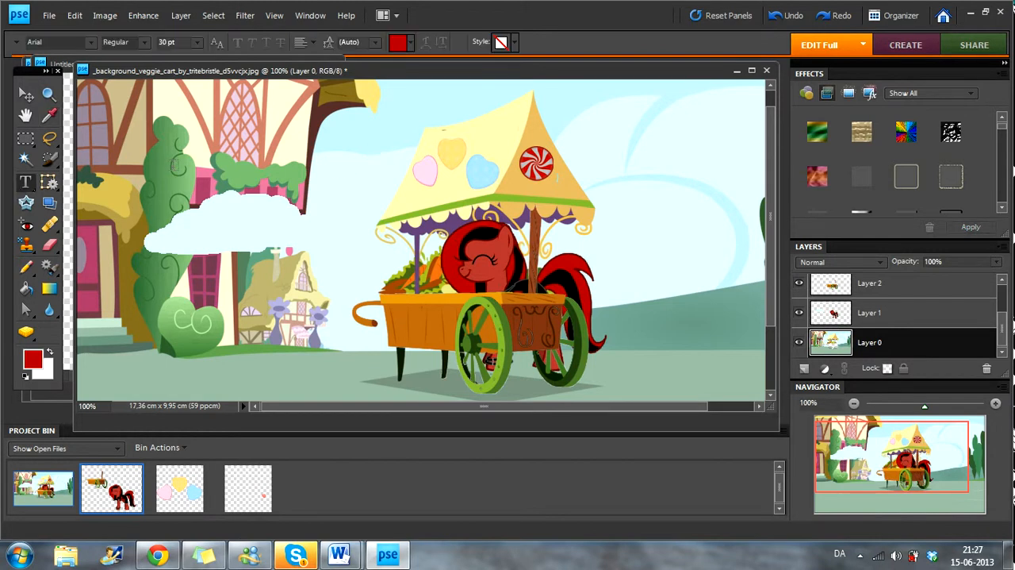
click(172, 165)
text(Hello!)
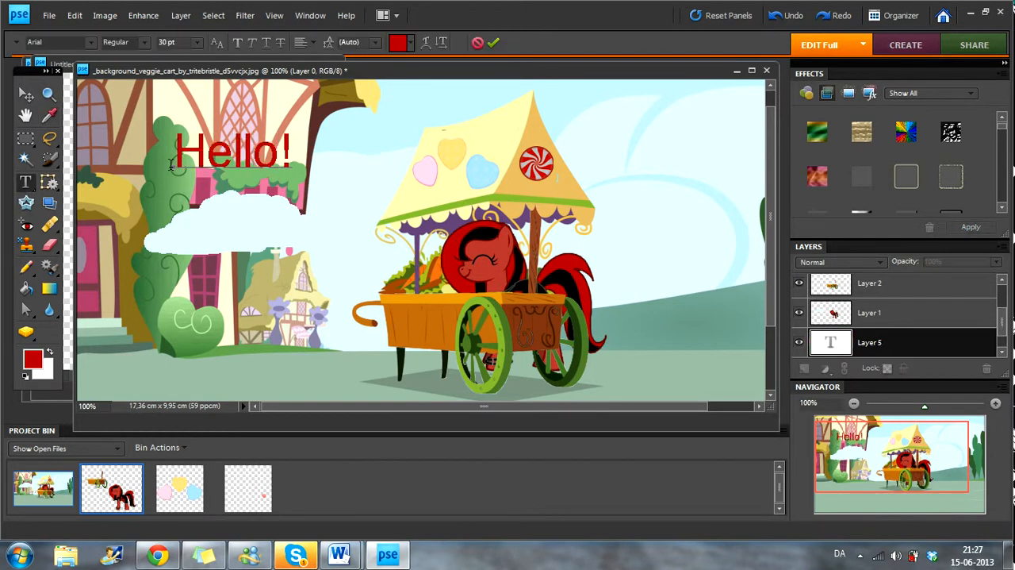
text( I am )
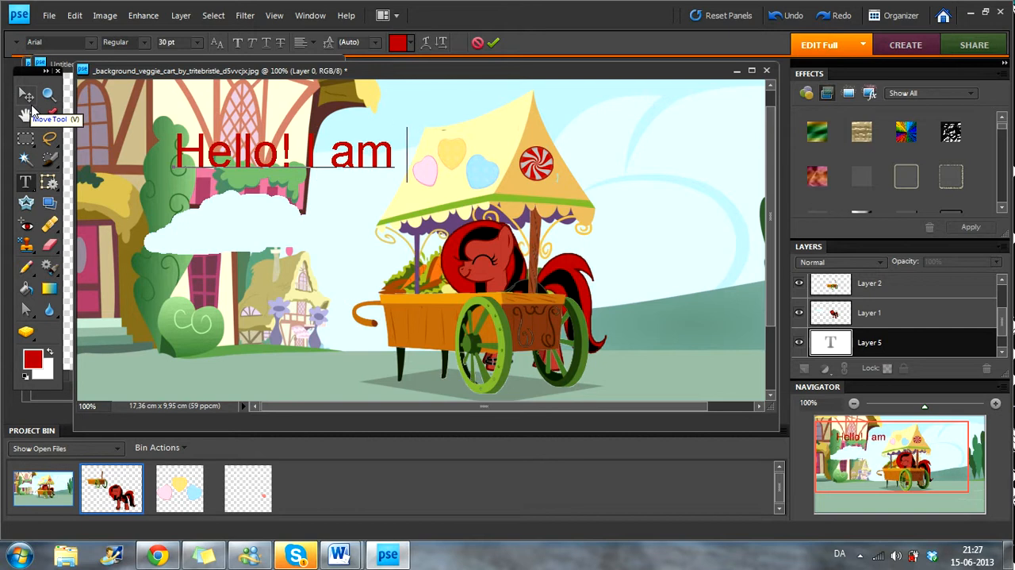
text(Candoy Cane!)
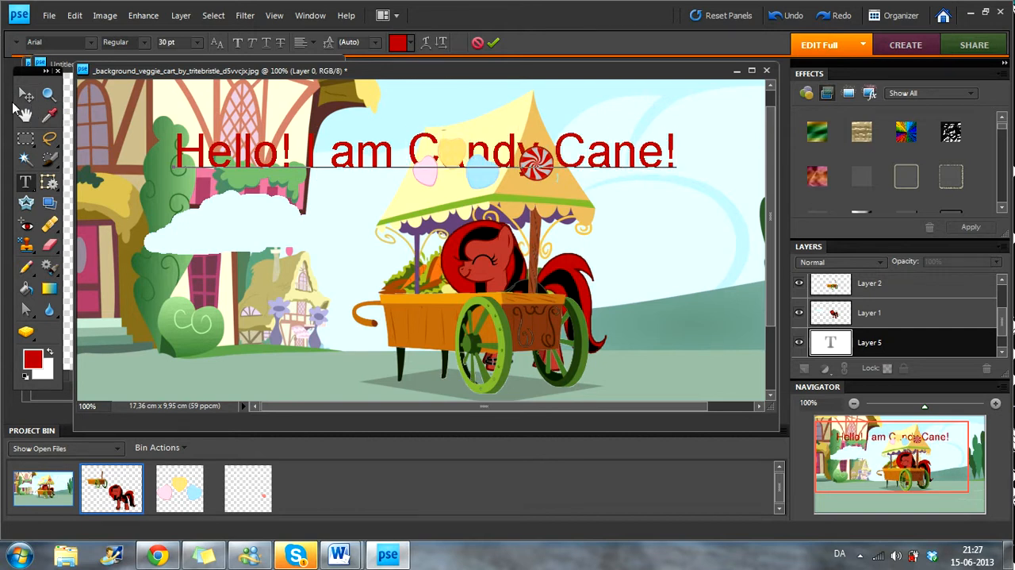
click(24, 96)
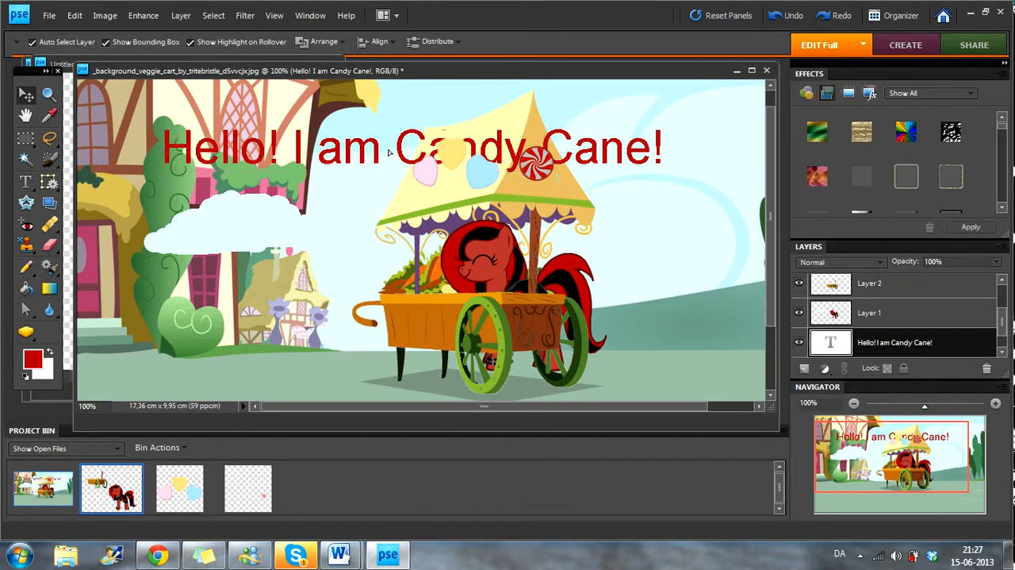
Step: Bring the greeting text in front of all other layers, lower it slightly and apply a thin black outline layer style
right_click(608, 147)
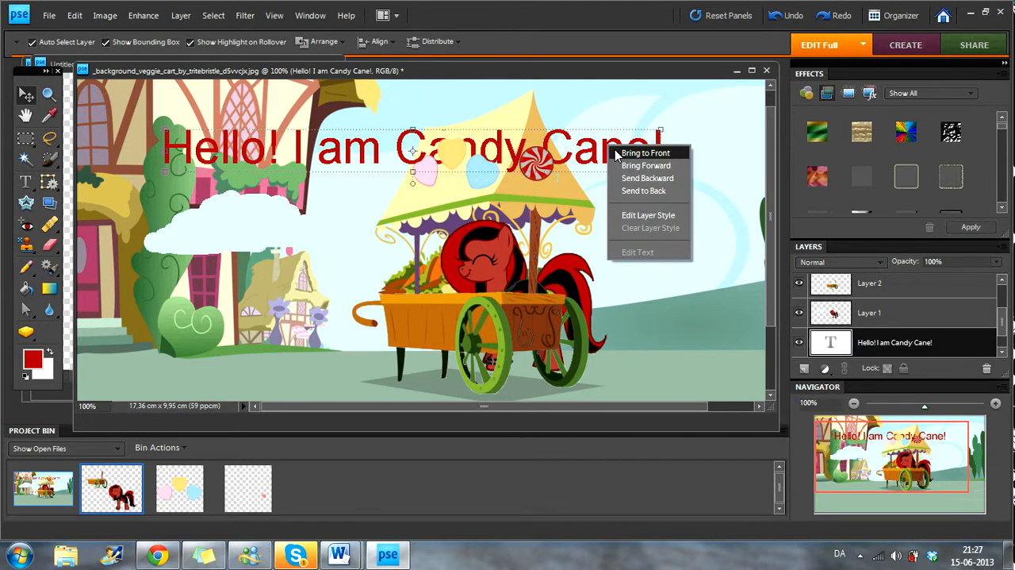
click(678, 151)
drag(587, 162, 570, 193)
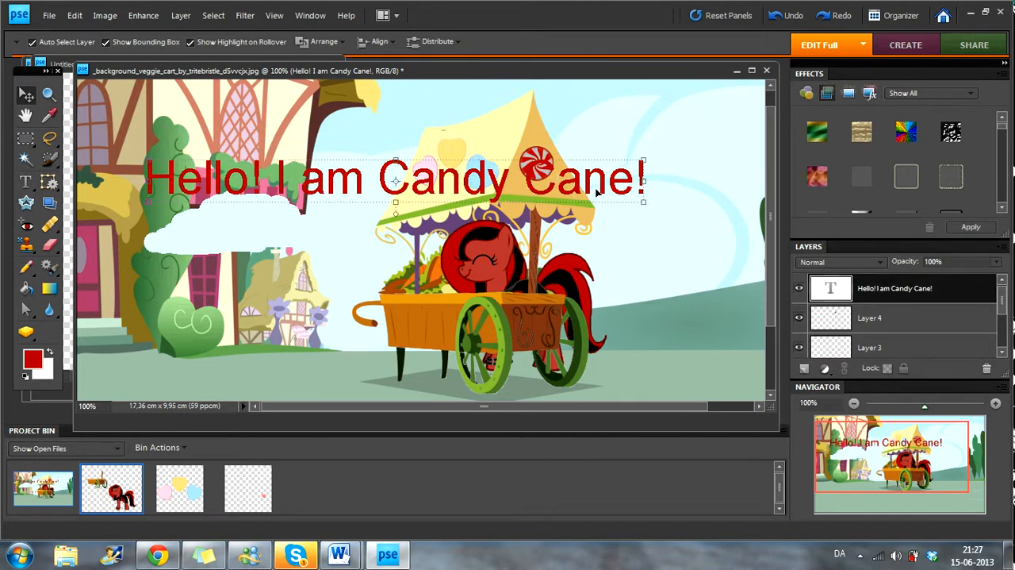
scroll(892, 186, down, 1)
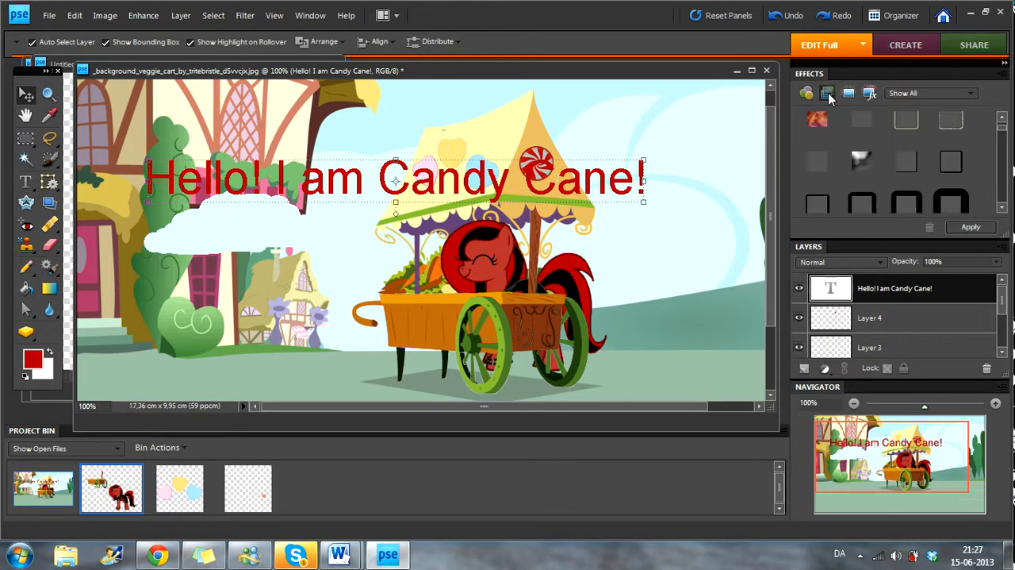
double_click(963, 162)
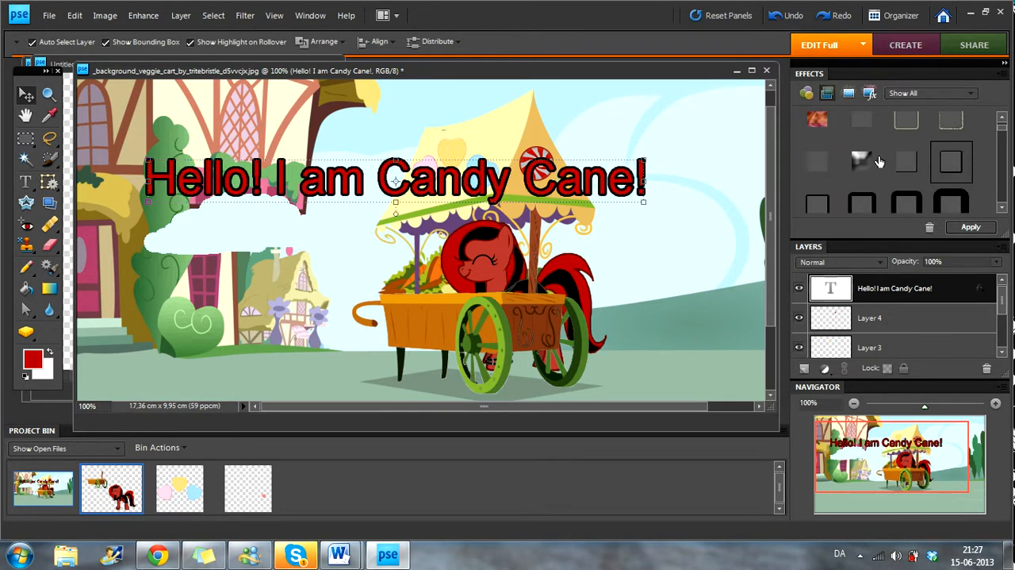
Step: Scale the greeting text to 51.2% and place it between the house and the cart's awning
drag(645, 181, 406, 208)
drag(343, 207, 410, 219)
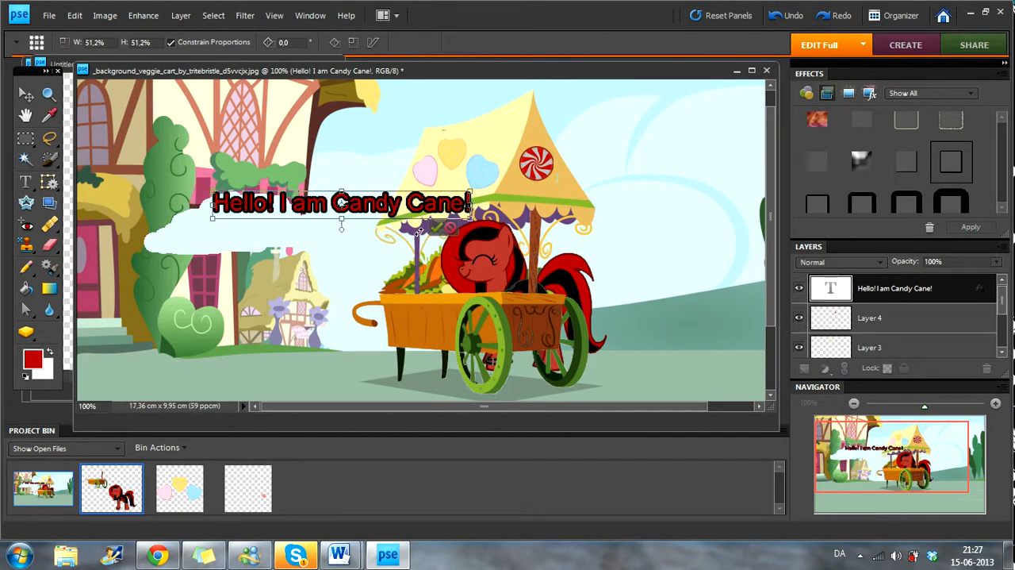
click(437, 231)
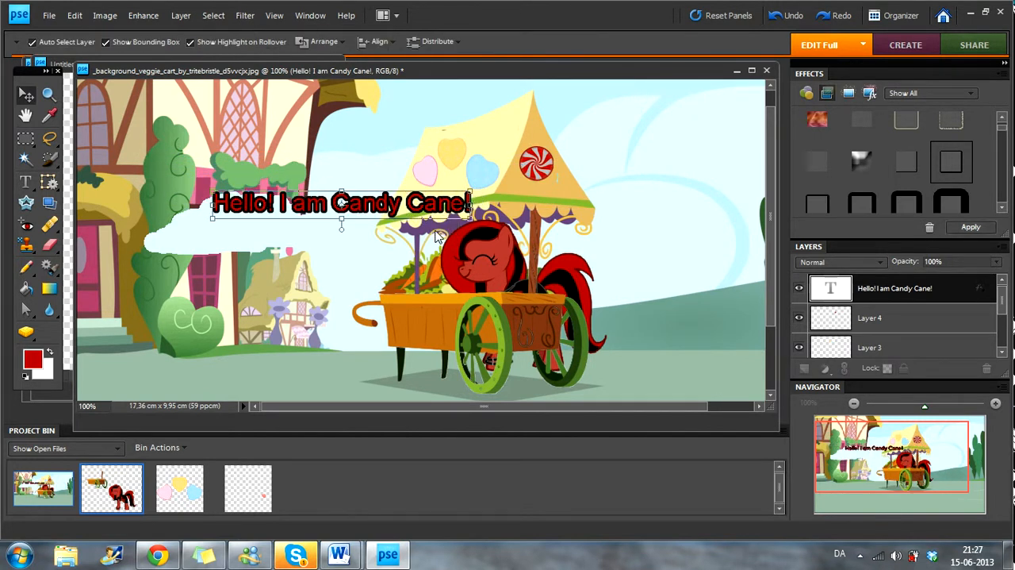
click(225, 251)
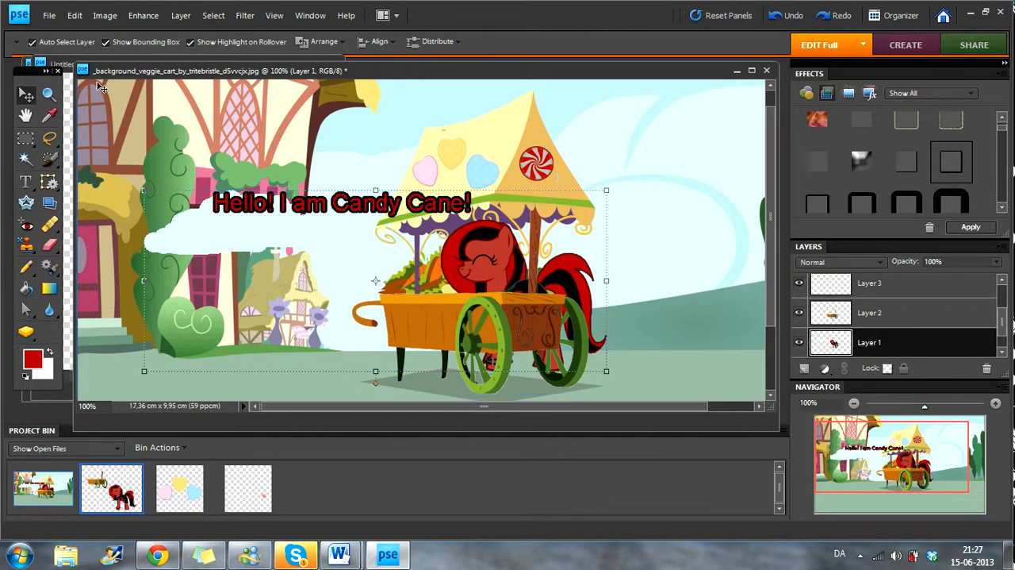
Step: Save the finished picture as a JPEG named "he" in the Ask7 folder of the Billeder library
click(49, 15)
click(122, 151)
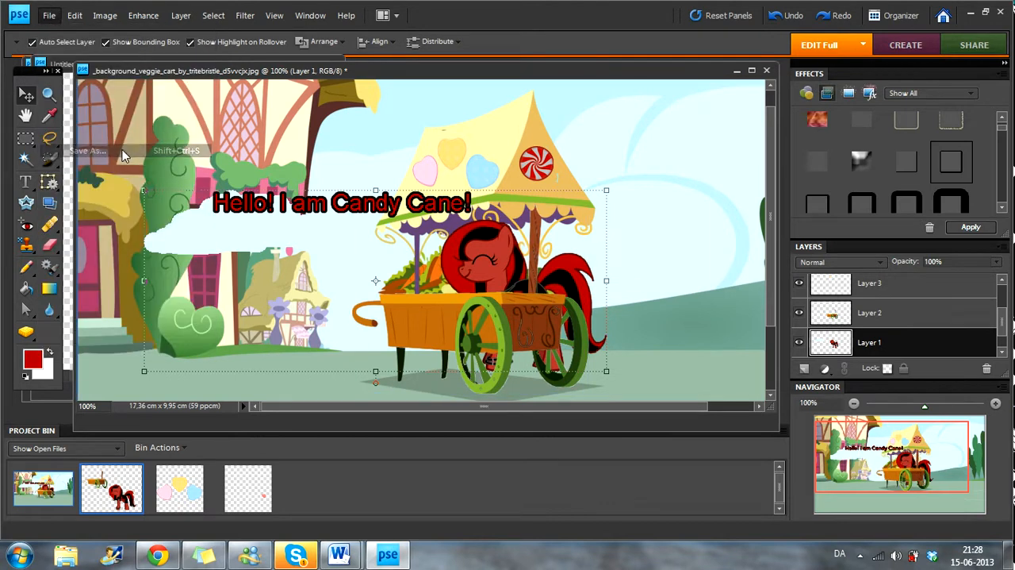
click(223, 213)
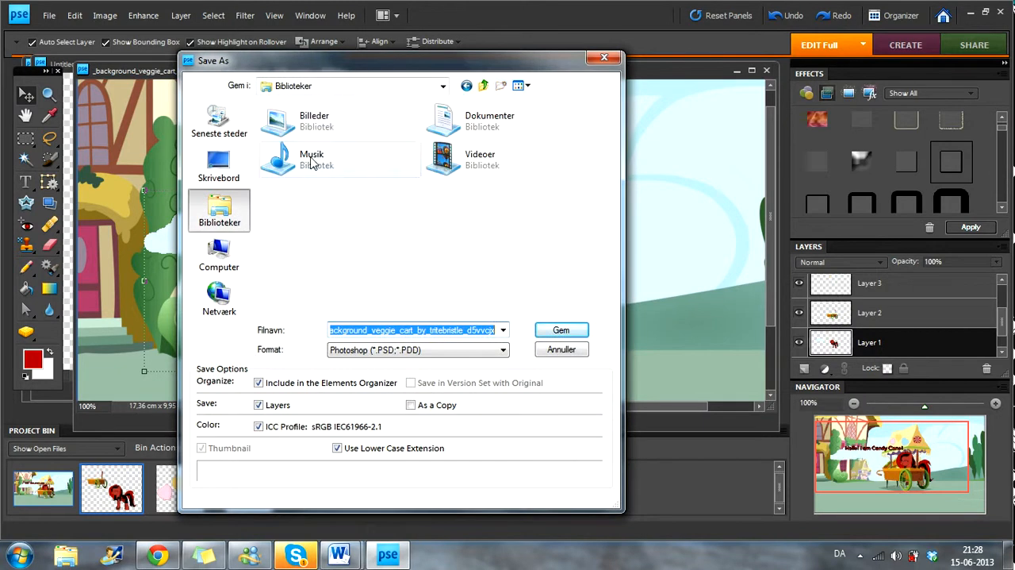
double_click(317, 118)
scroll(472, 284, down, 3)
double_click(467, 287)
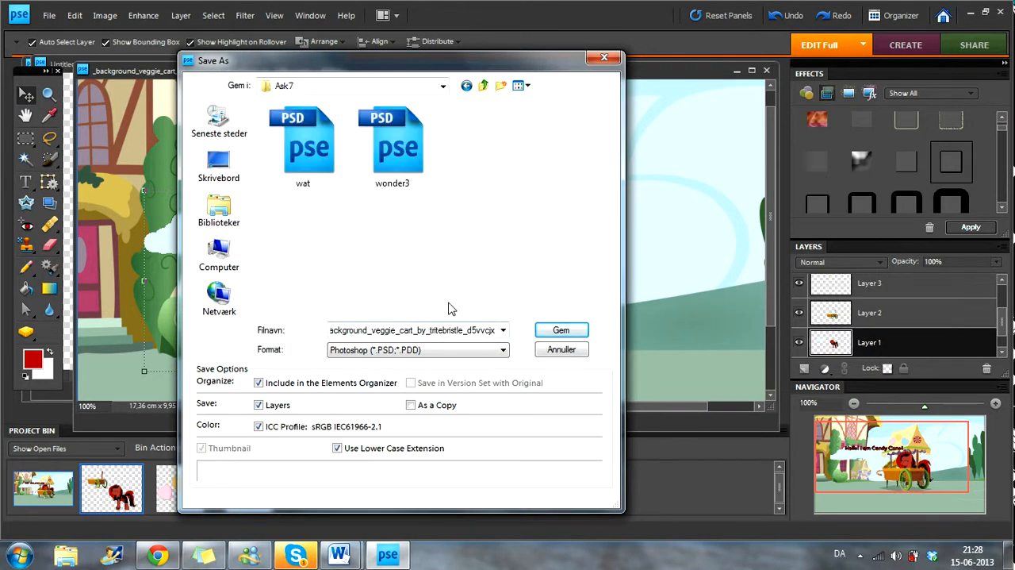
click(417, 350)
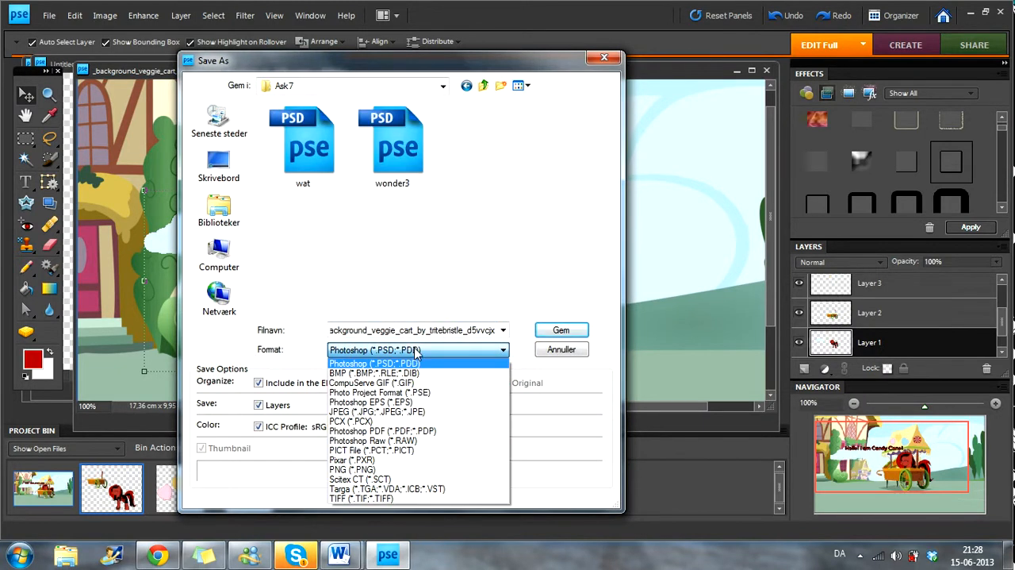
click(352, 412)
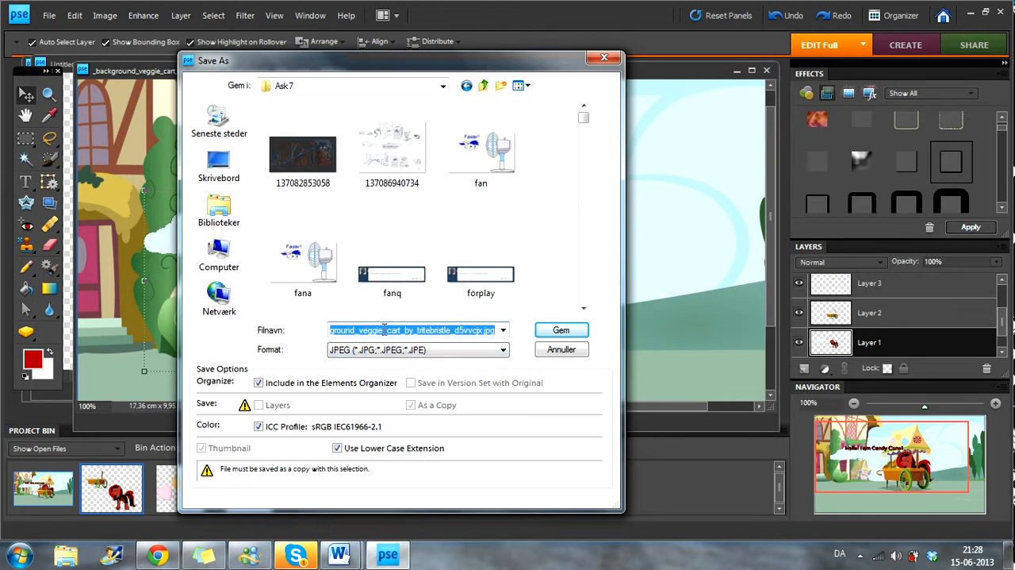
text(hello)
key(Return)
key(Return)
key(Return)
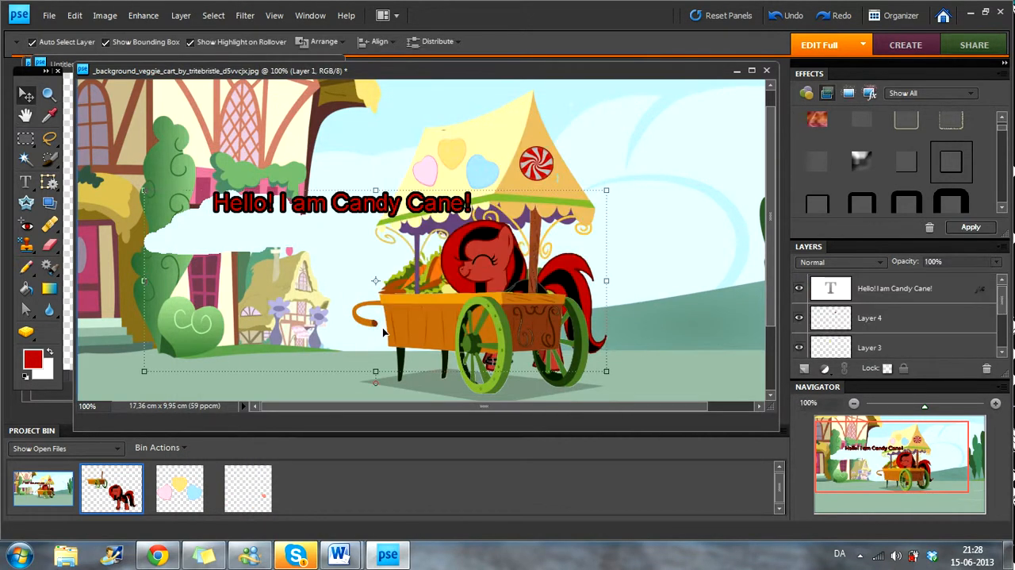
Step: Switch to the Chrome browser
click(158, 555)
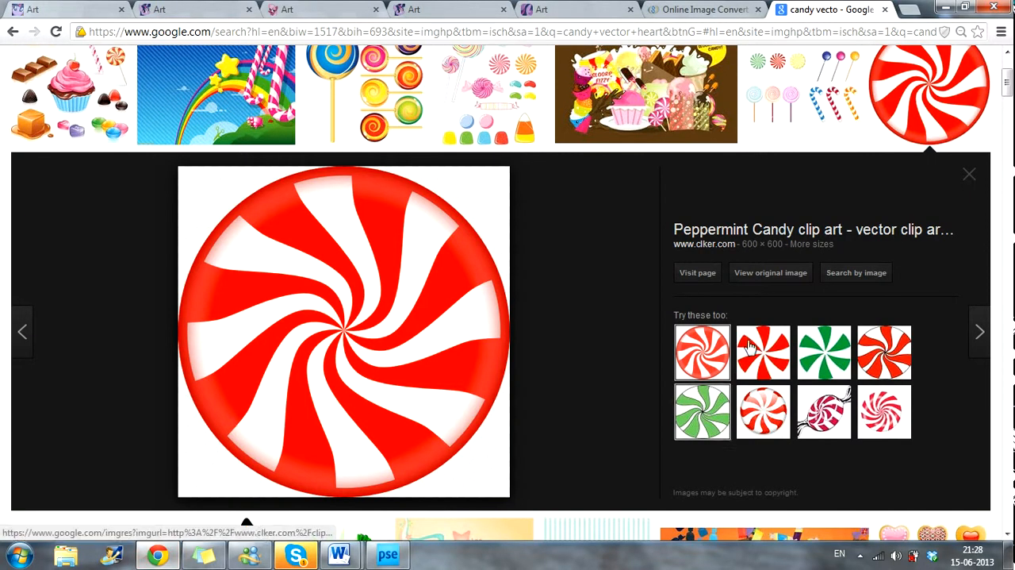